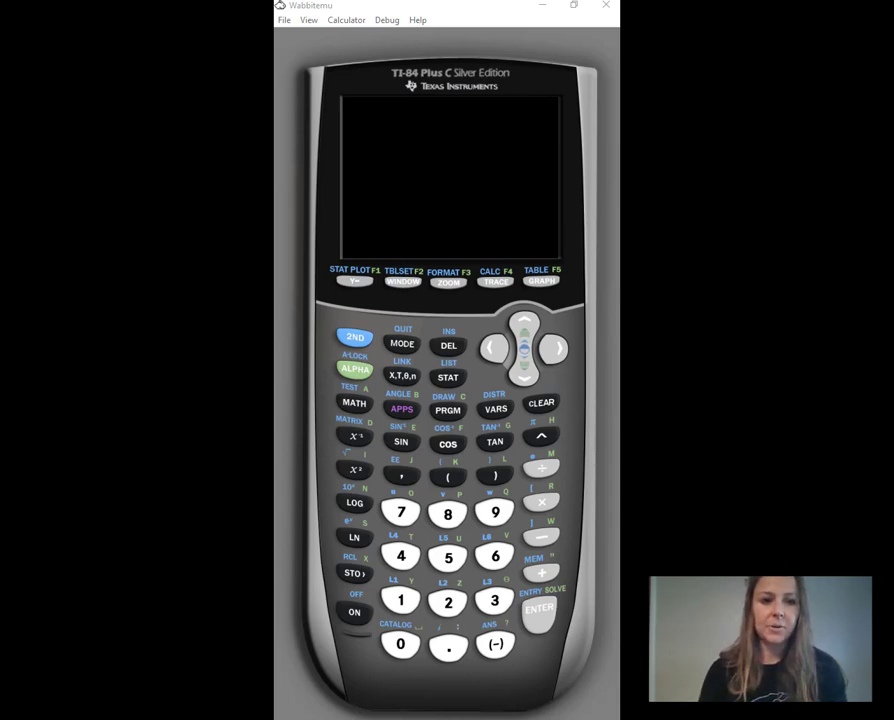
Turn on the calculator and dismiss the startup message to reach the home screen
left_click(353, 616)
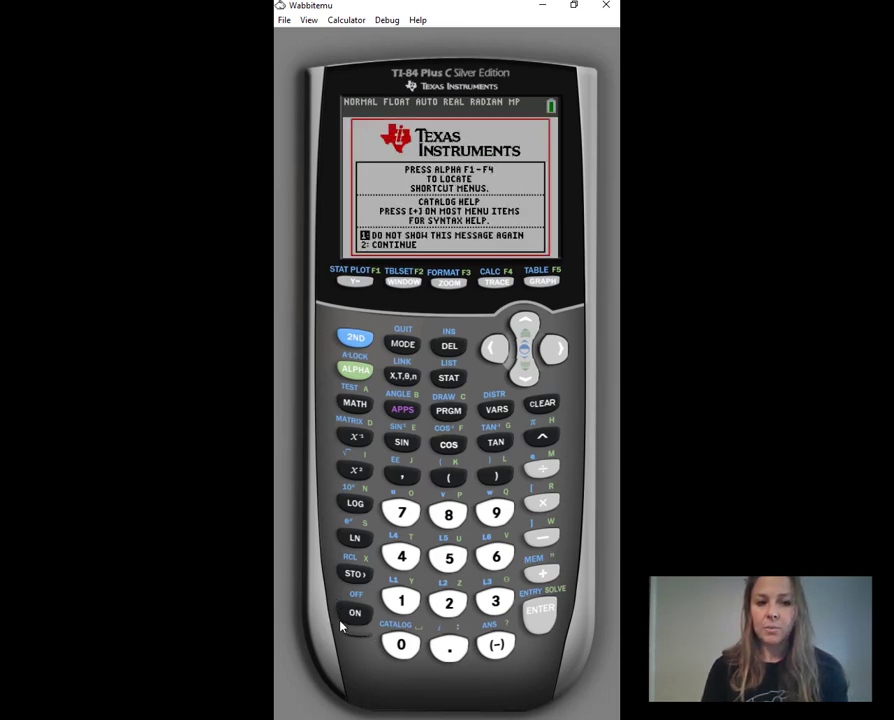
left_click(355, 340)
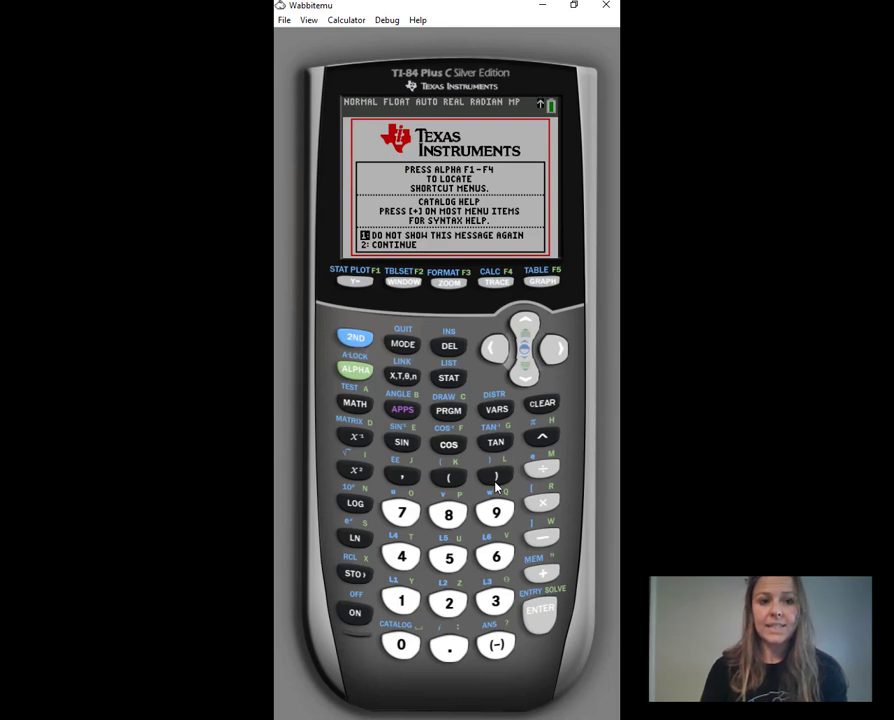
left_click(545, 578)
left_click(399, 515)
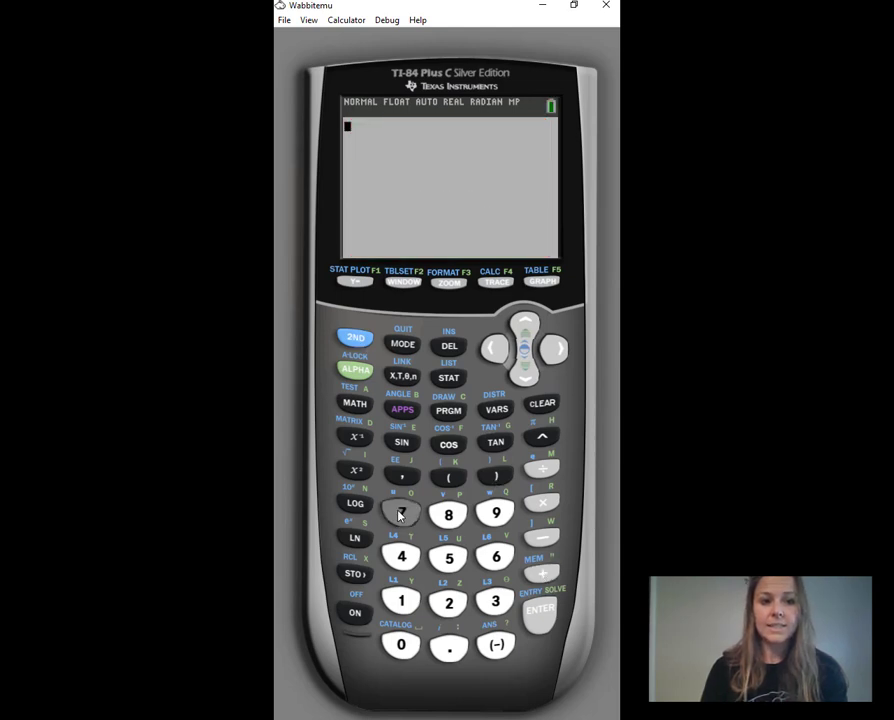
left_click(401, 600)
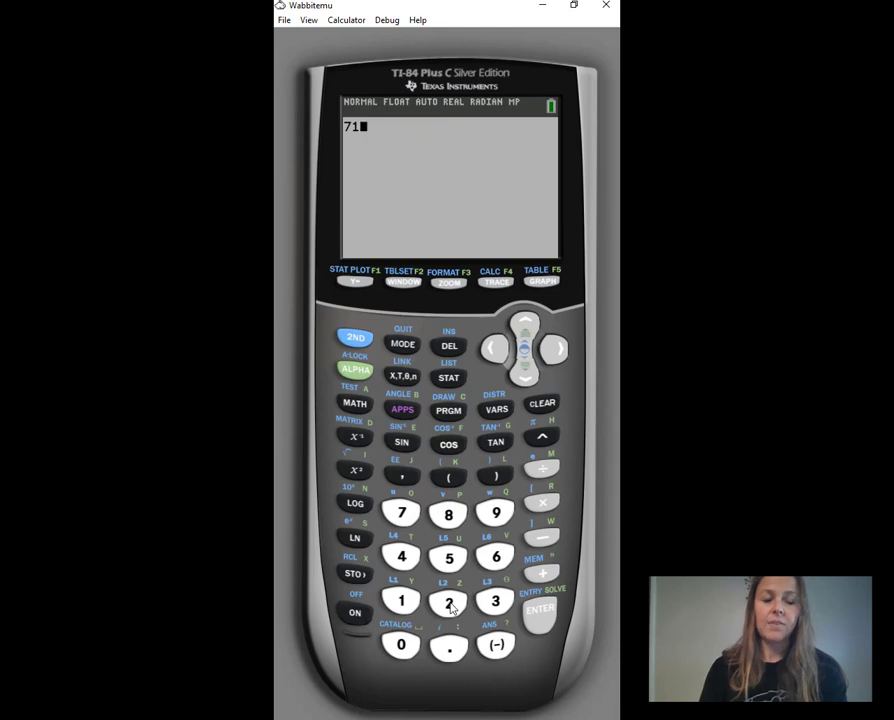
left_click(449, 603)
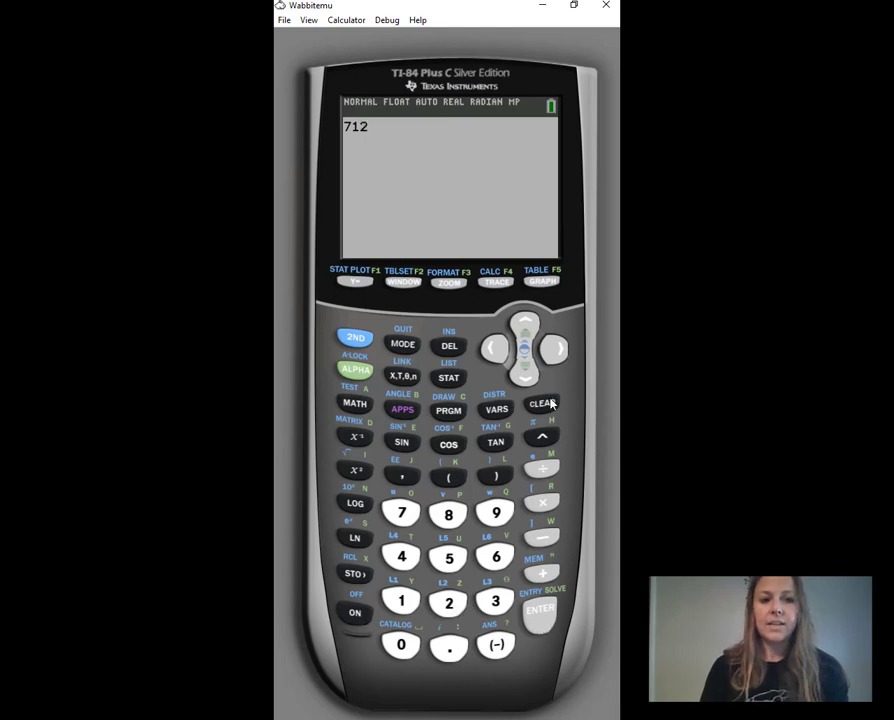
left_click(546, 403)
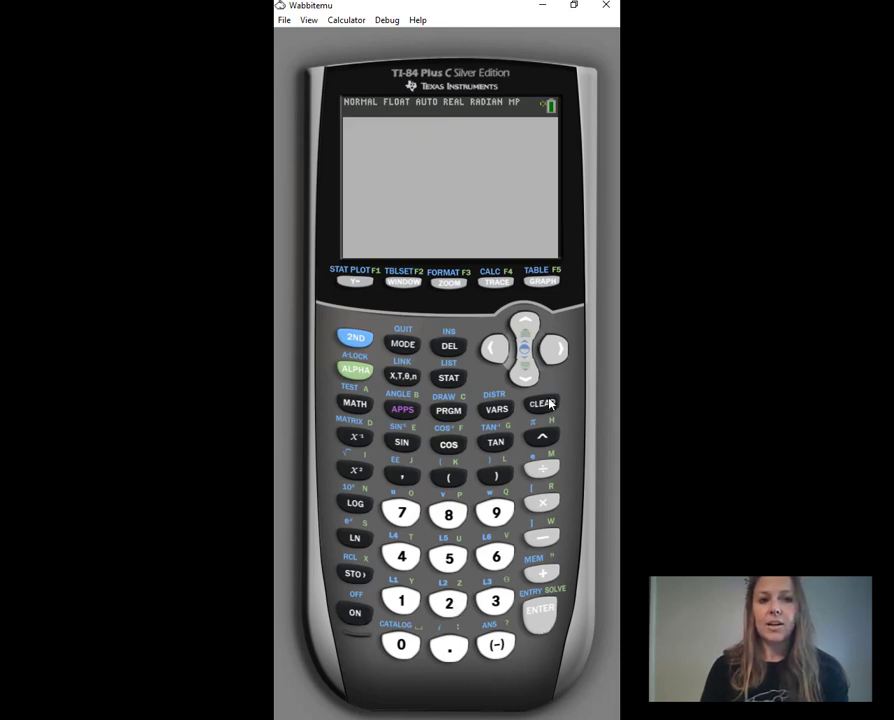
Reset all of the calculator's RAM through the memory reset options
left_click(376, 348)
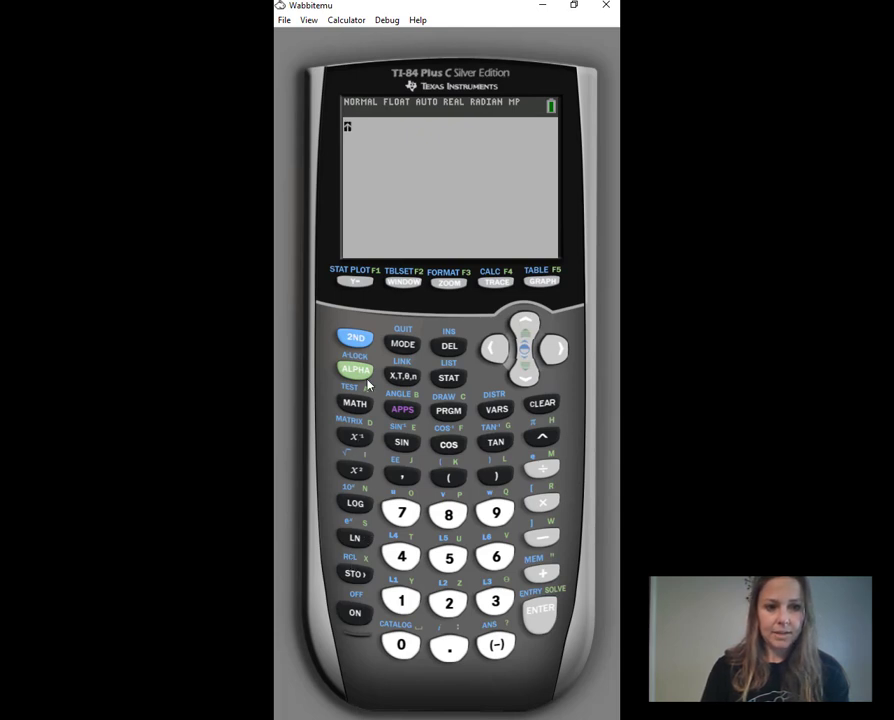
left_click(543, 573)
left_click(402, 515)
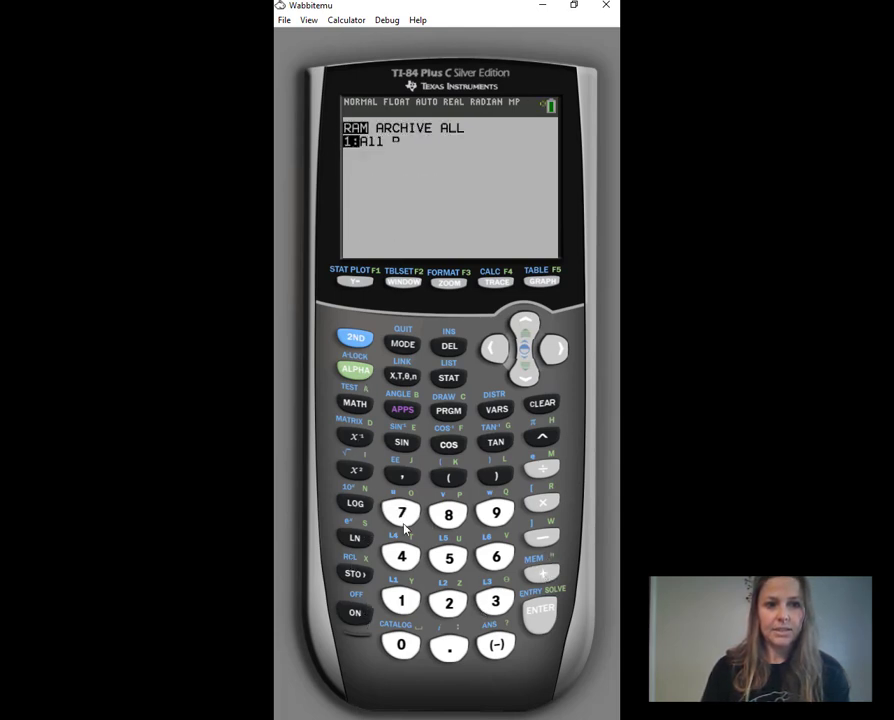
left_click(401, 600)
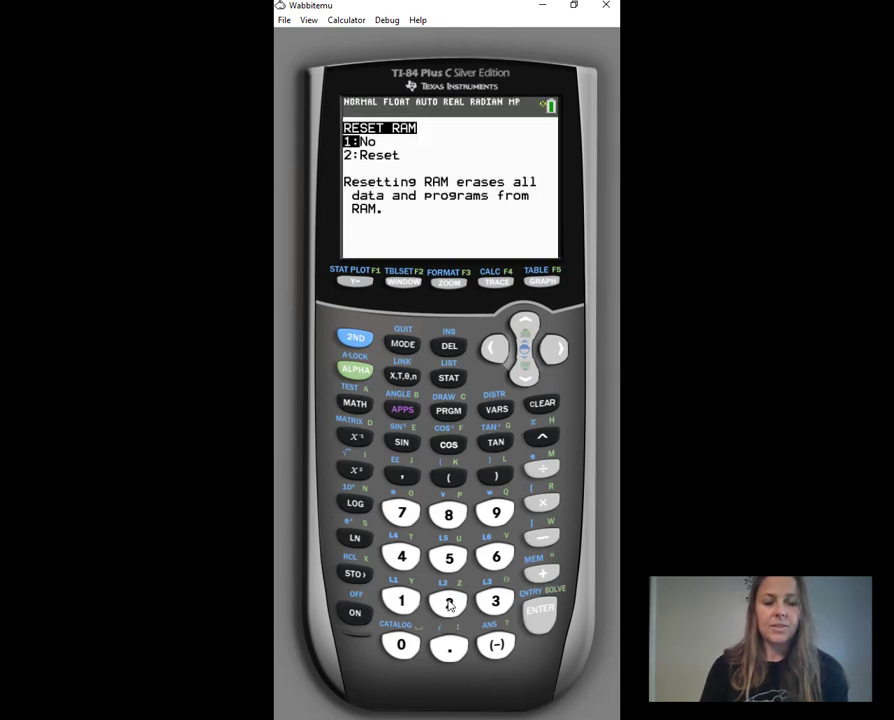
left_click(449, 602)
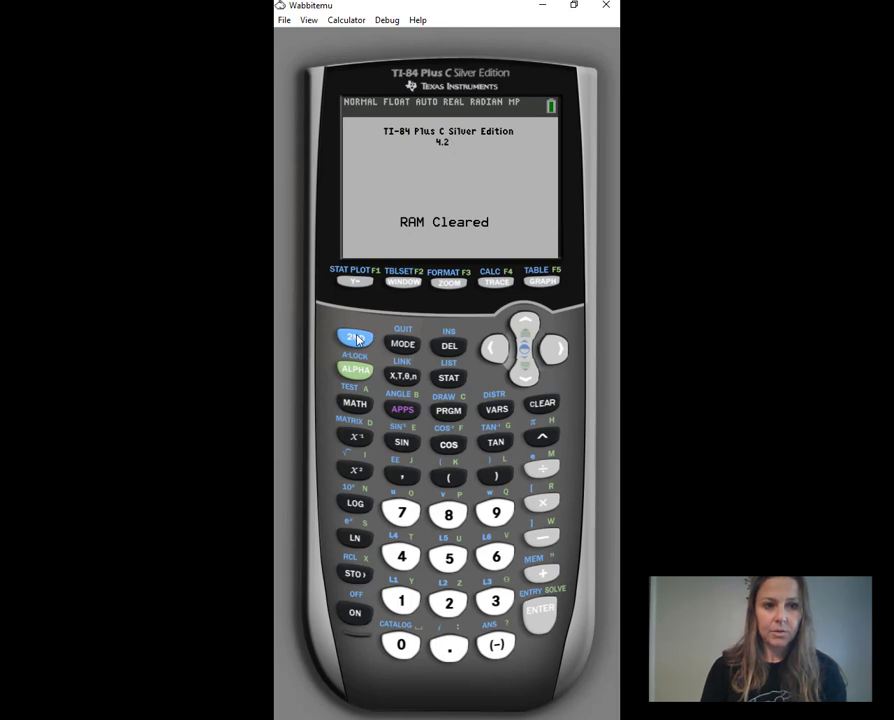
Open the statistics list editor and fill list L1 with 1, 2, 3, 4, 5, 6 and 7
left_click(449, 381)
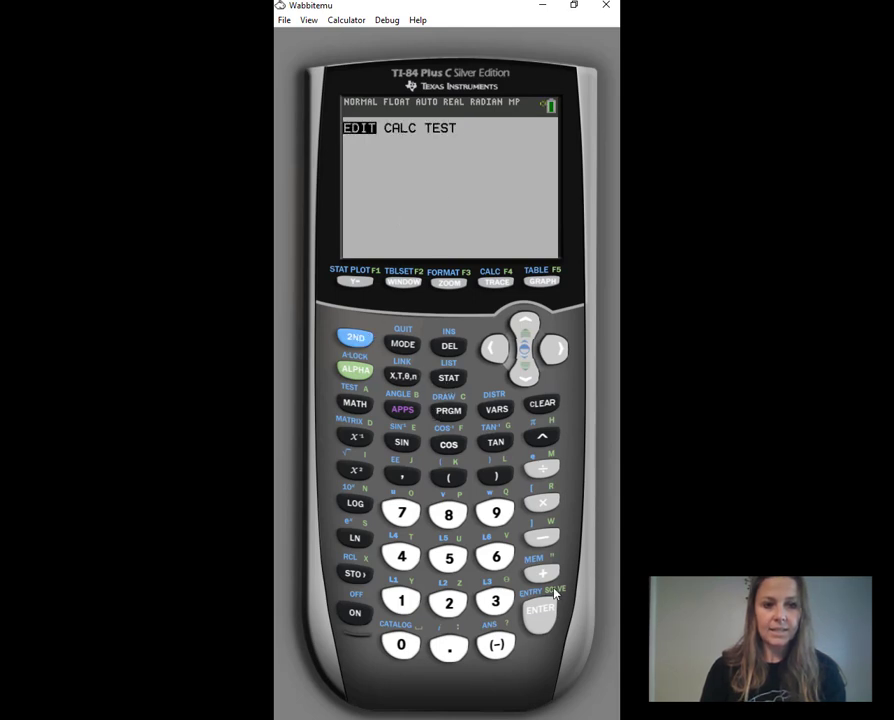
left_click(545, 618)
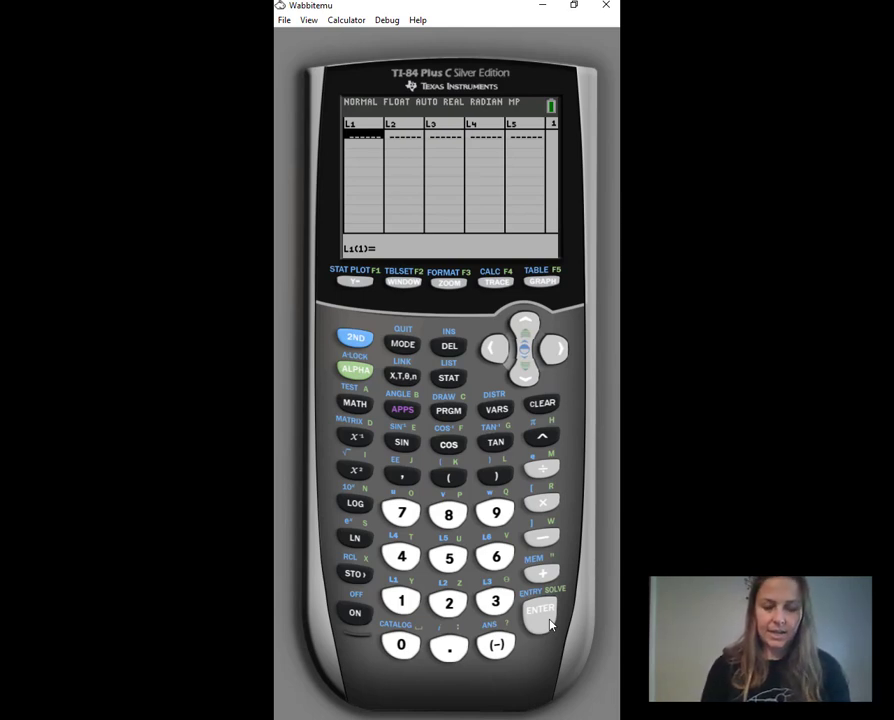
type("1")
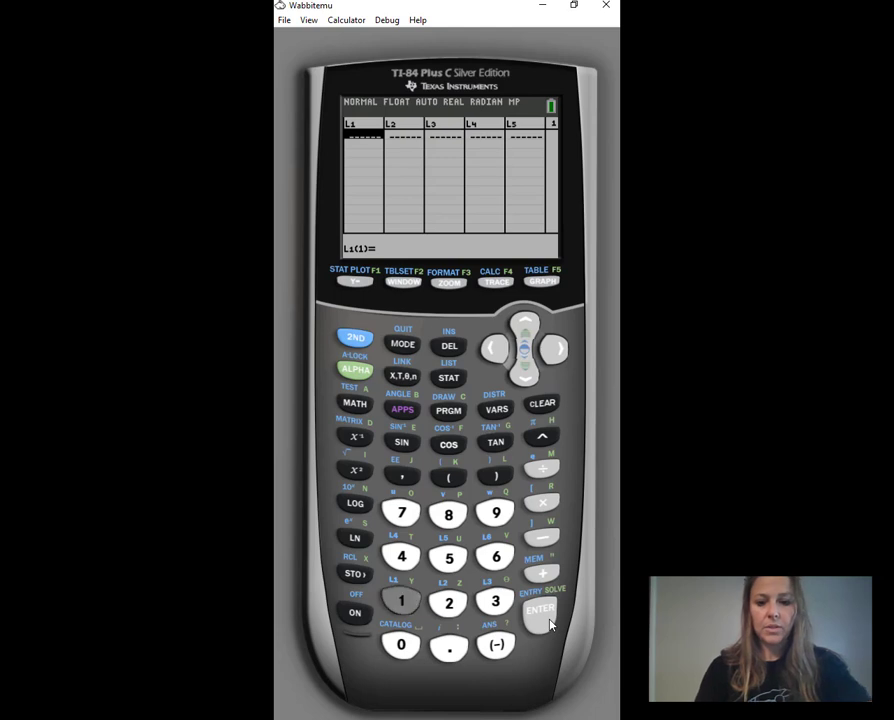
left_click(545, 618)
type("2")
left_click(540, 615)
type("3")
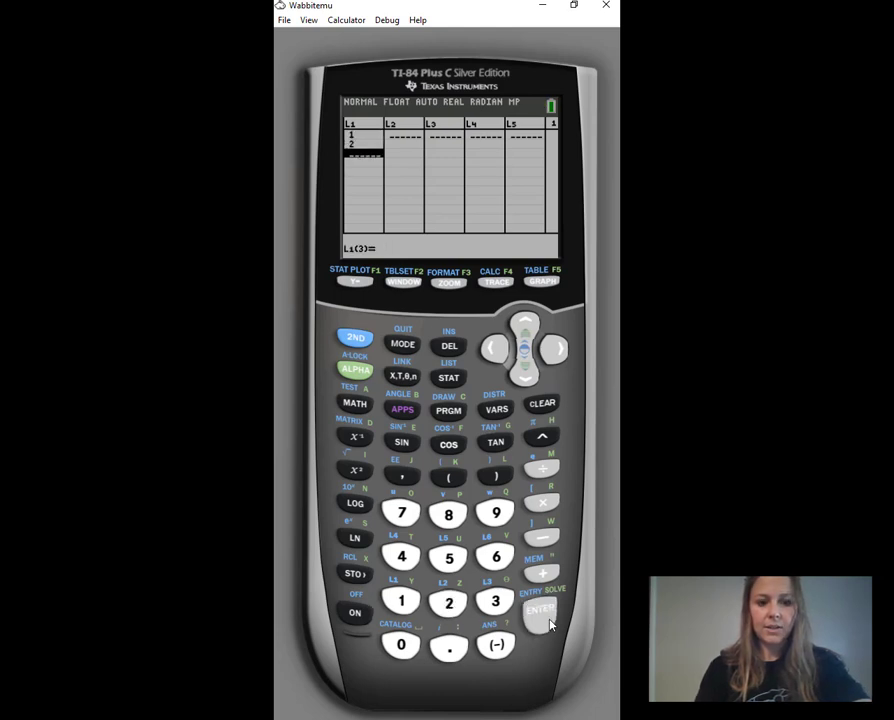
left_click(540, 615)
type("4")
left_click(540, 615)
type("5")
left_click(545, 617)
type("6")
left_click(545, 617)
type("7")
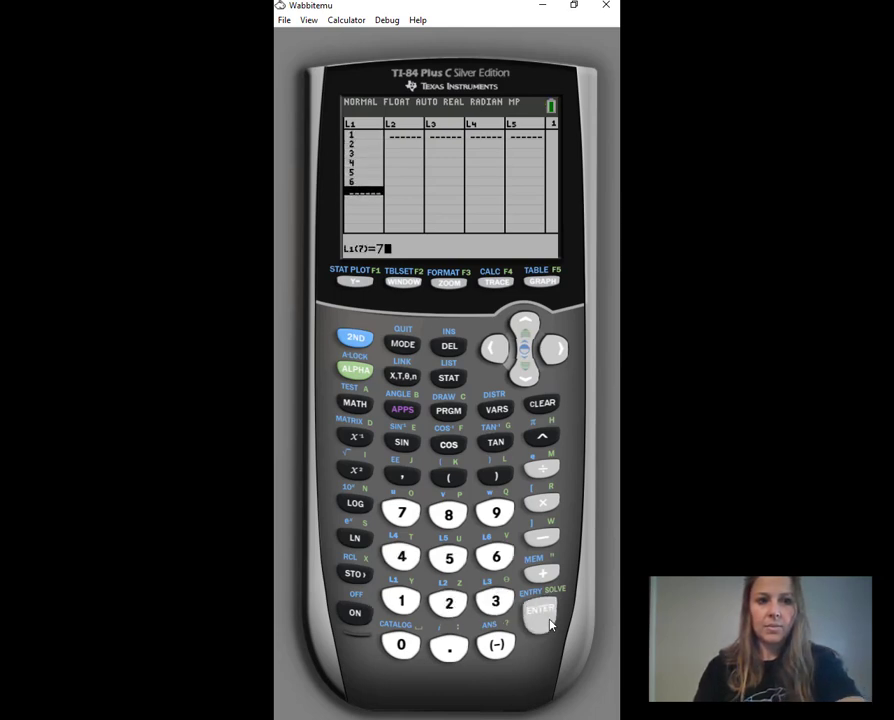
left_click(545, 618)
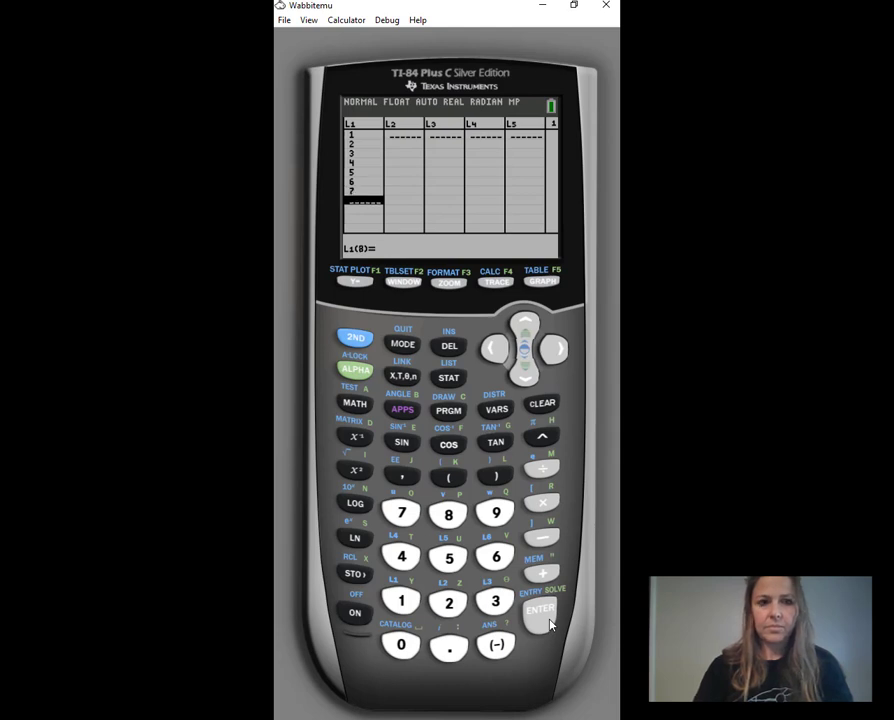
Fill list L2 with the values 9, 14, 23, 42, 45, 47 and 68
key("Right")
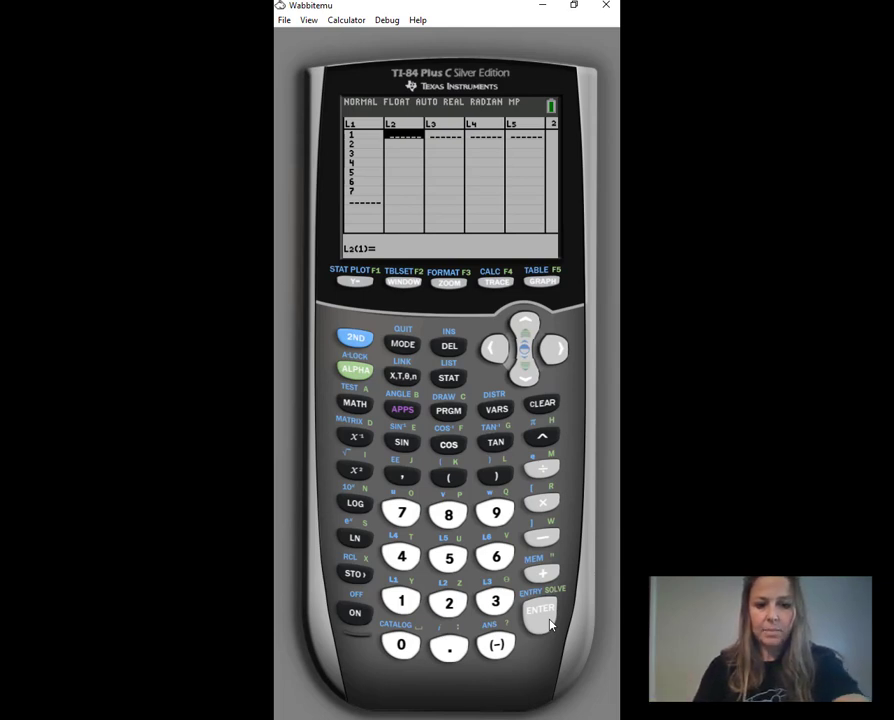
type("9")
left_click(549, 625)
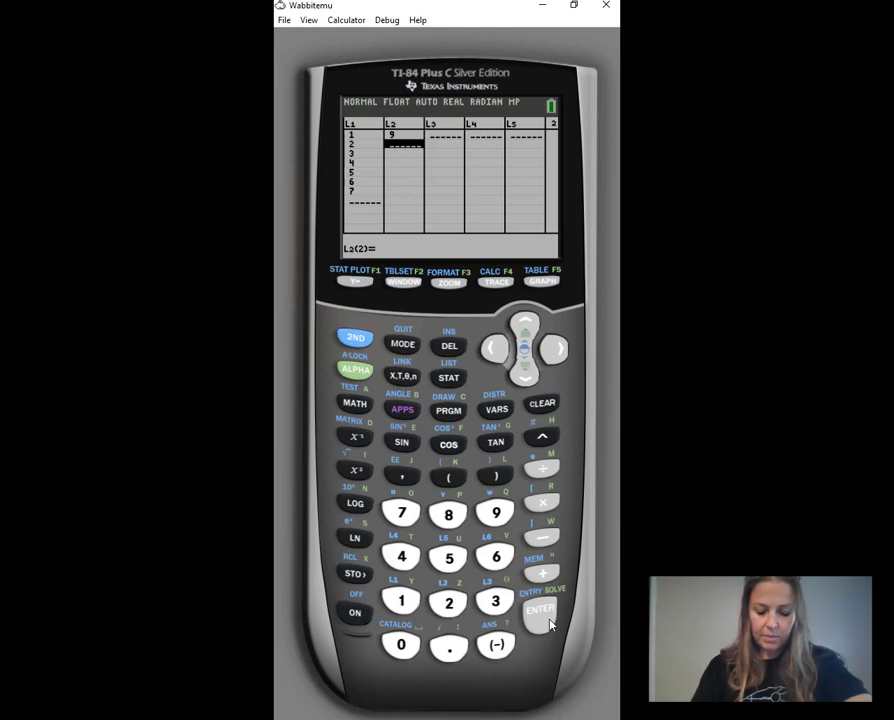
type("14")
left_click(549, 625)
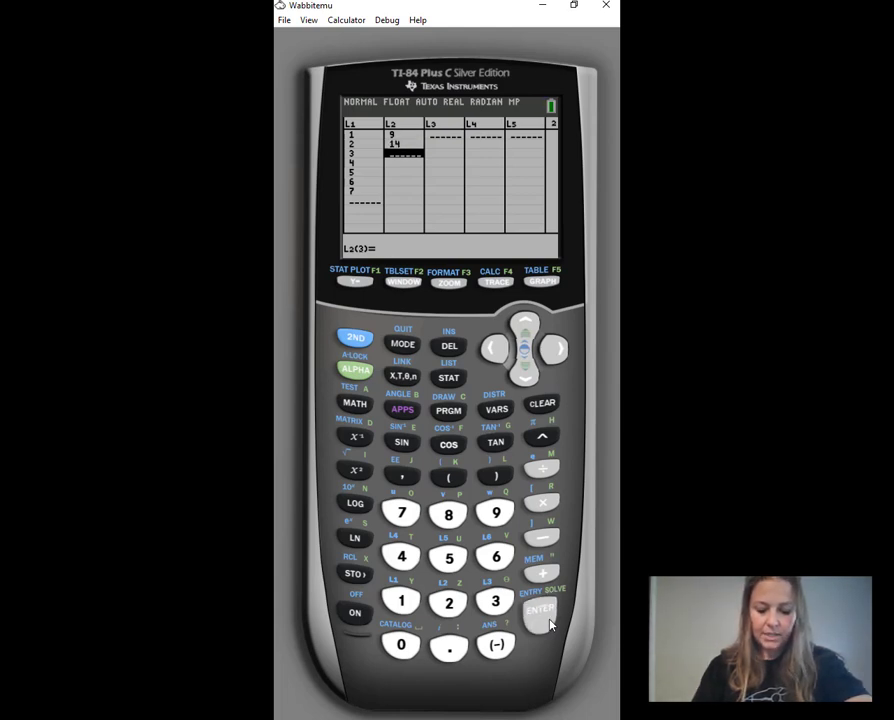
type("23")
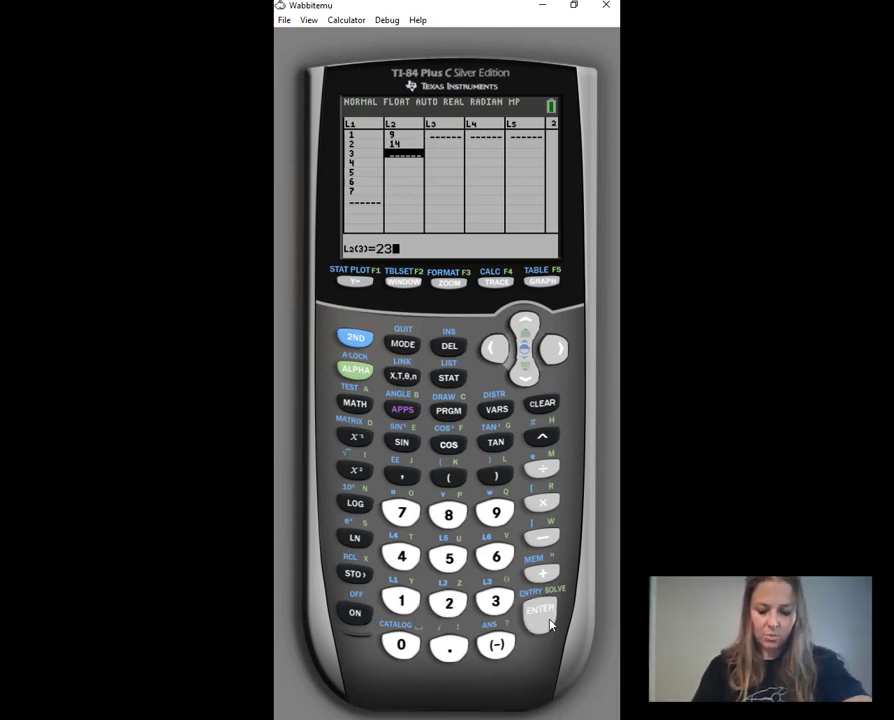
left_click(549, 625)
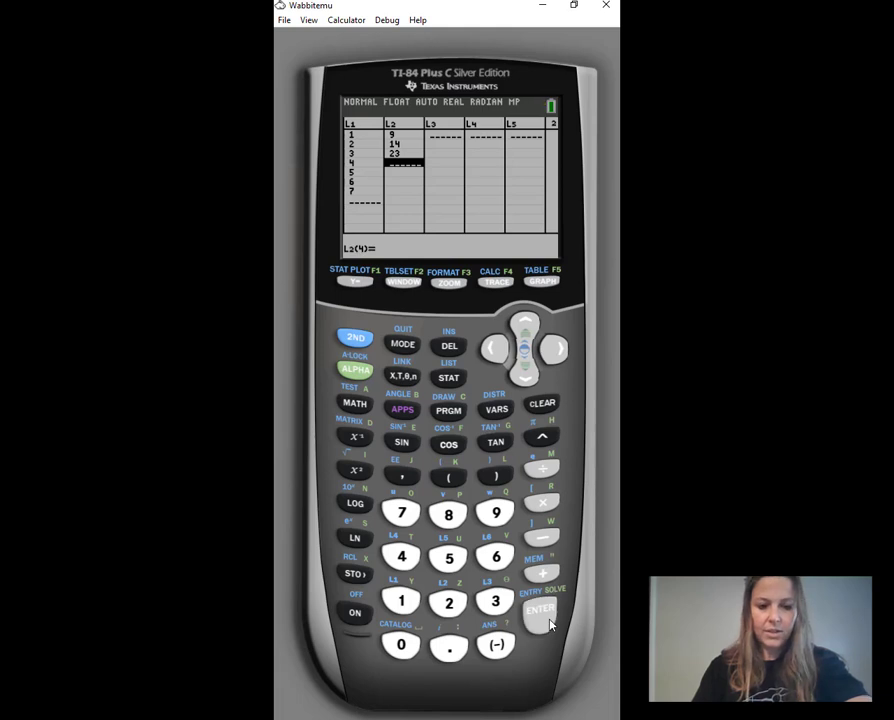
type("42")
left_click(549, 625)
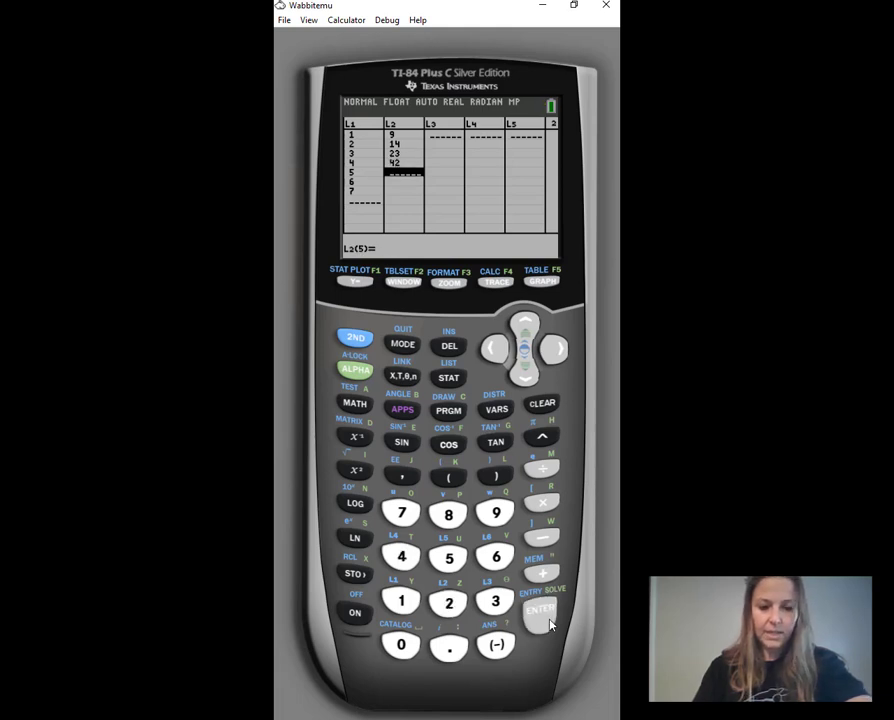
type("45")
left_click(549, 625)
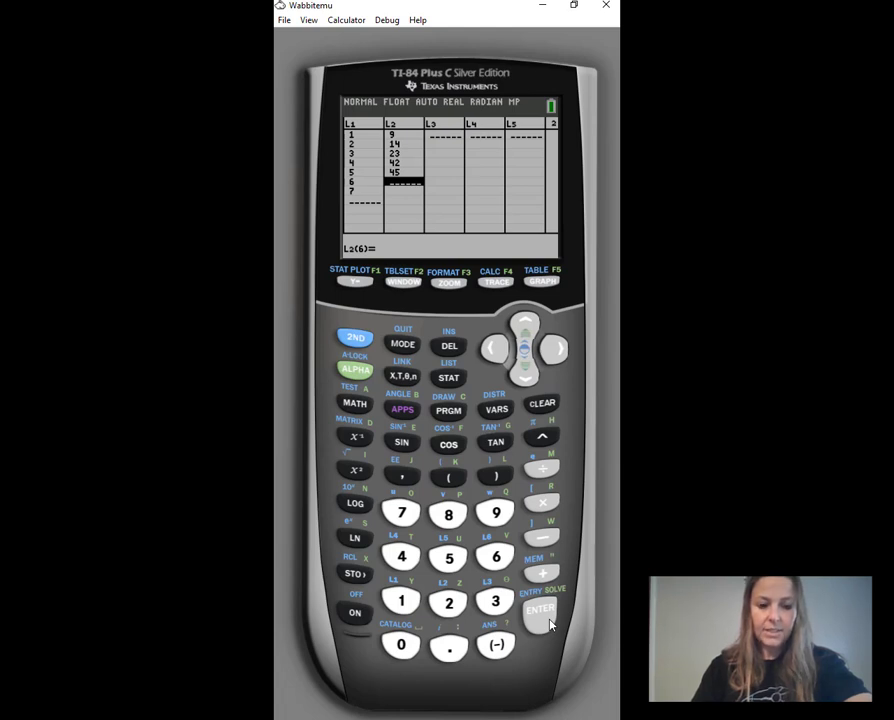
type("47")
left_click(549, 625)
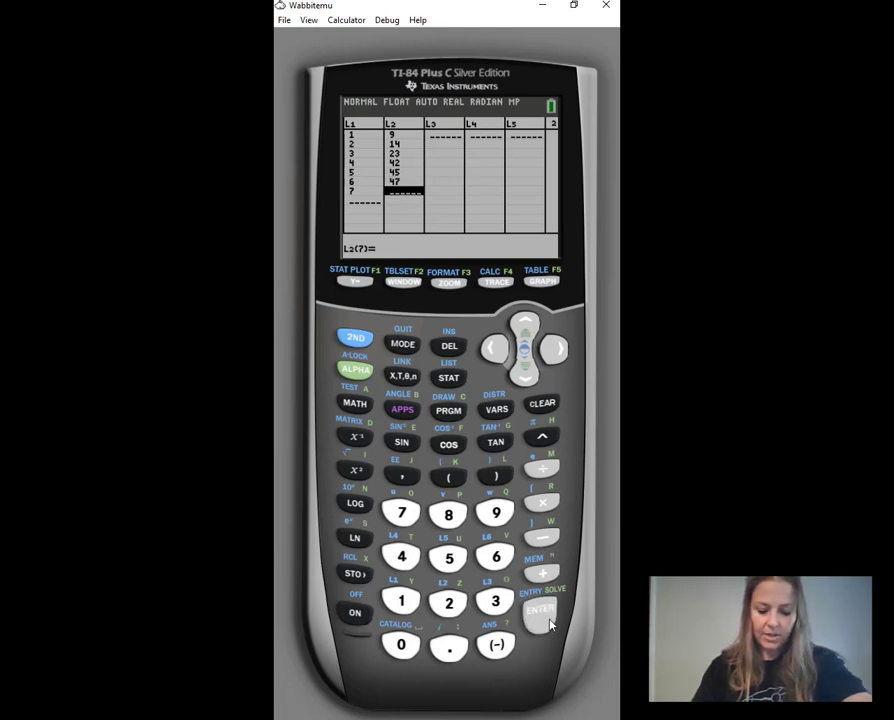
type("68")
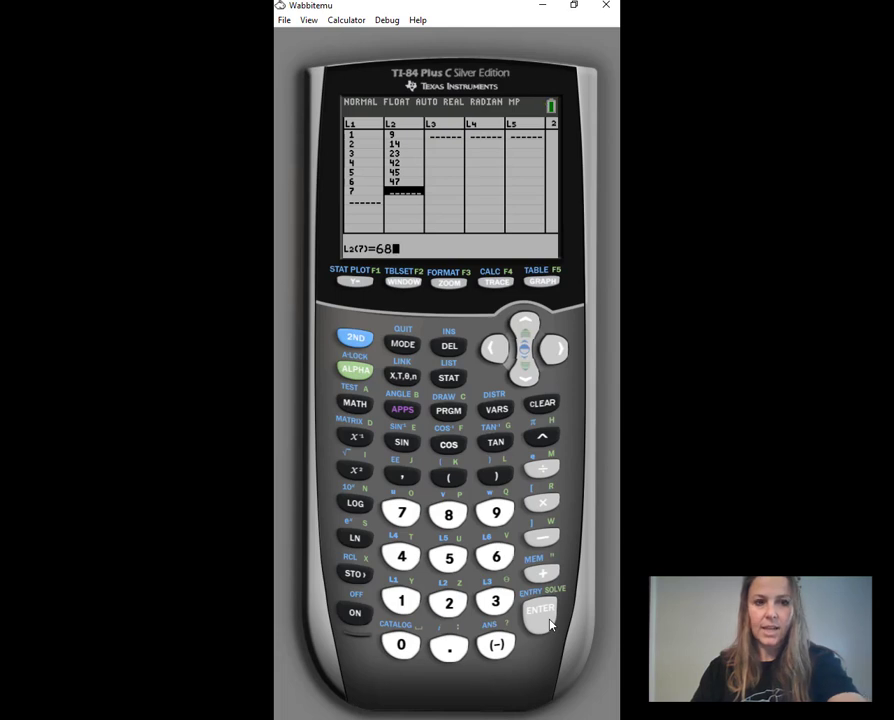
left_click(549, 625)
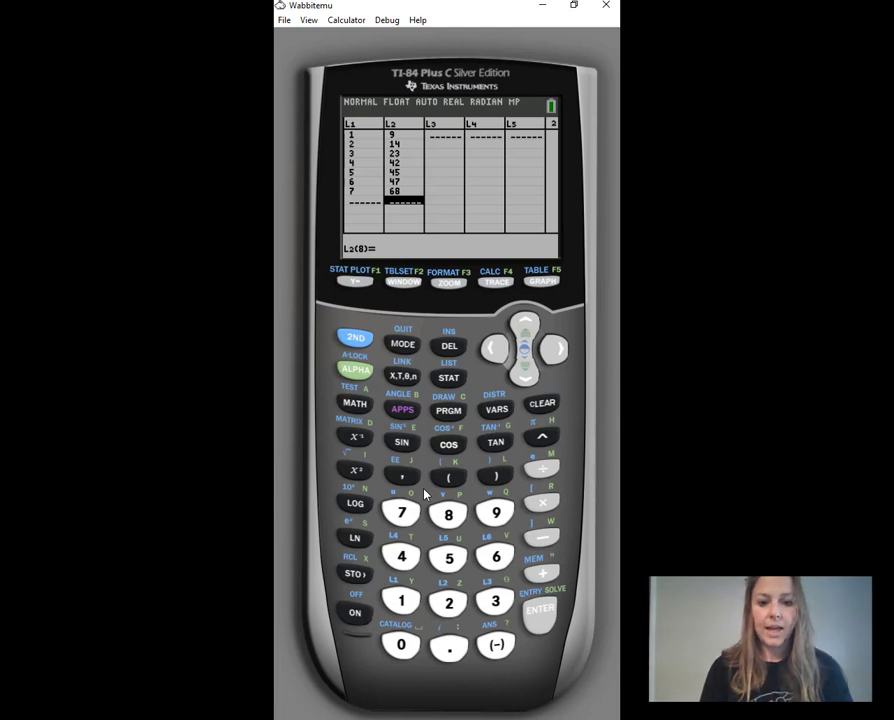
Open the settings of statistics Plot1 and turn the plot on
left_click(355, 337)
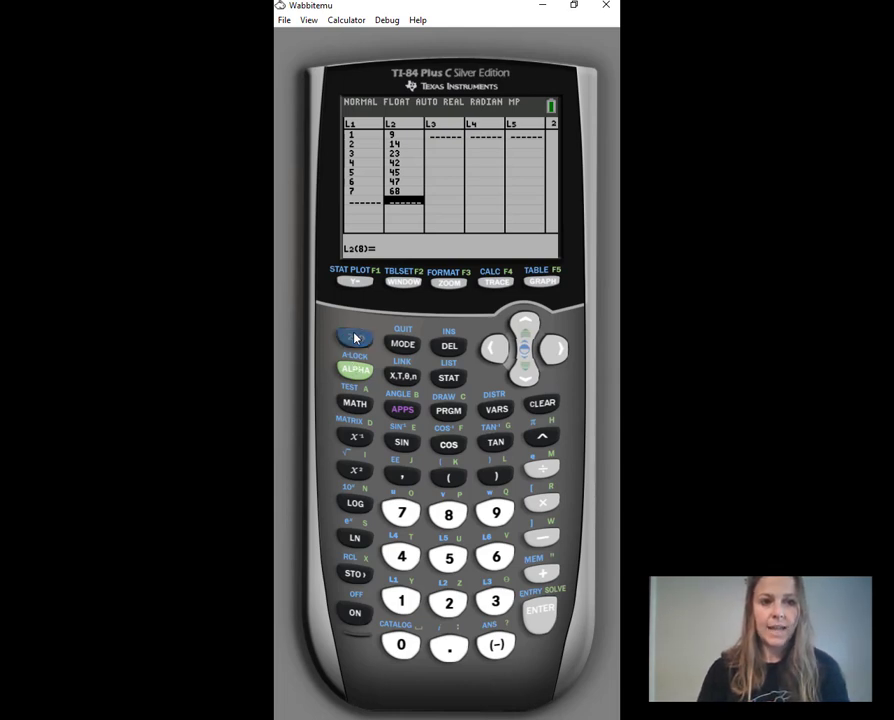
left_click(356, 287)
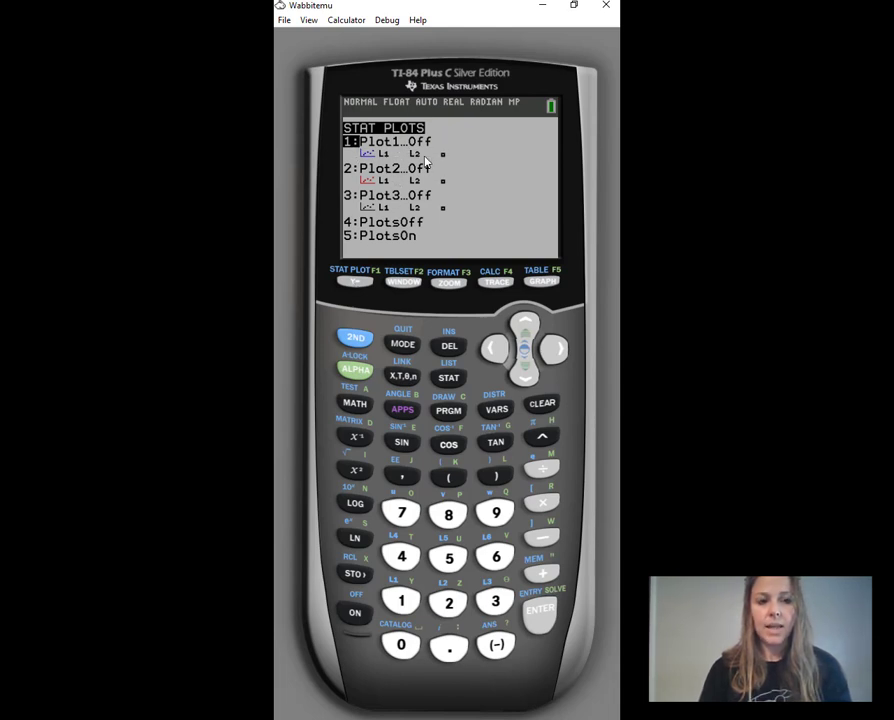
left_click(537, 614)
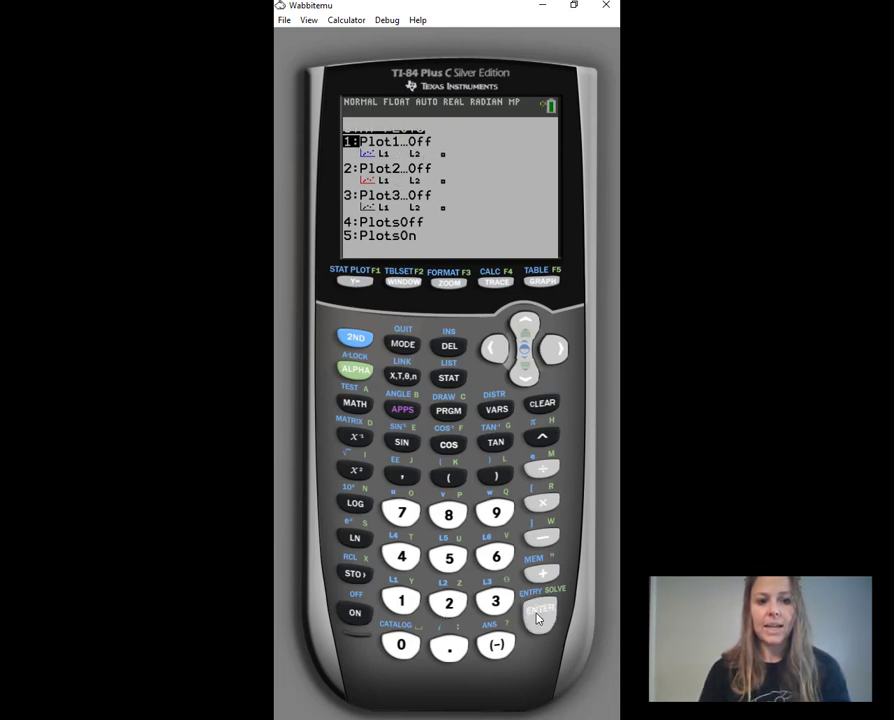
left_click(537, 614)
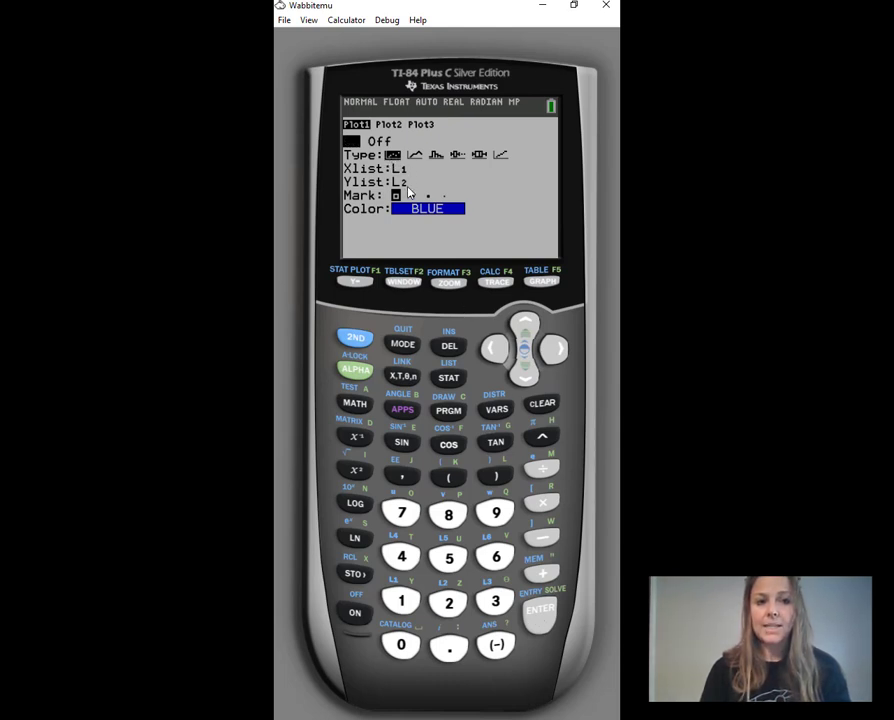
Set Plot1's data-point mark to the third style, the small solid square
left_click(522, 376)
left_click(523, 377)
left_click(523, 377)
left_click(523, 377)
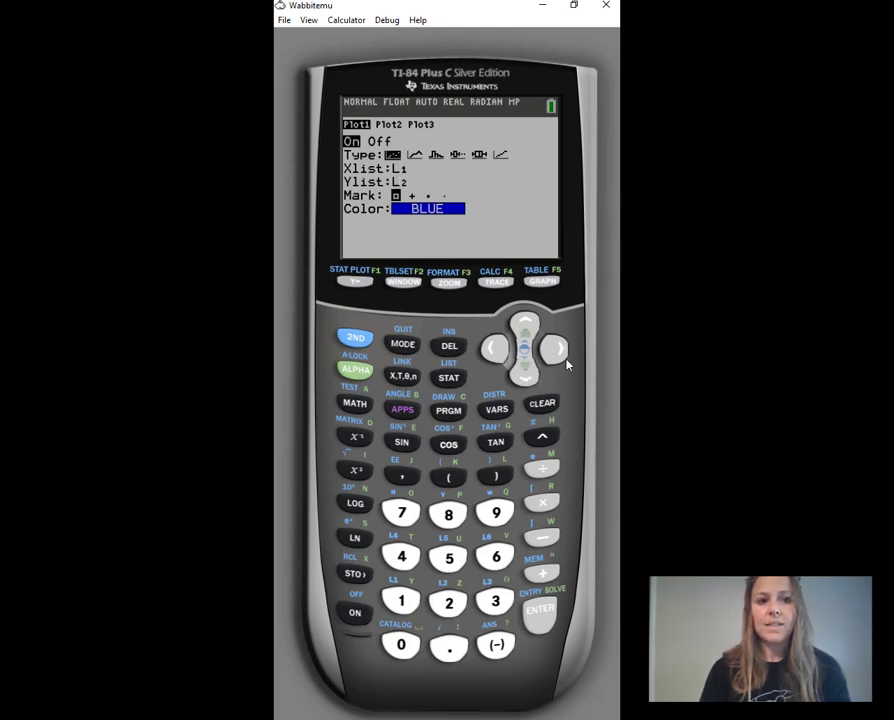
left_click(558, 350)
left_click(558, 350)
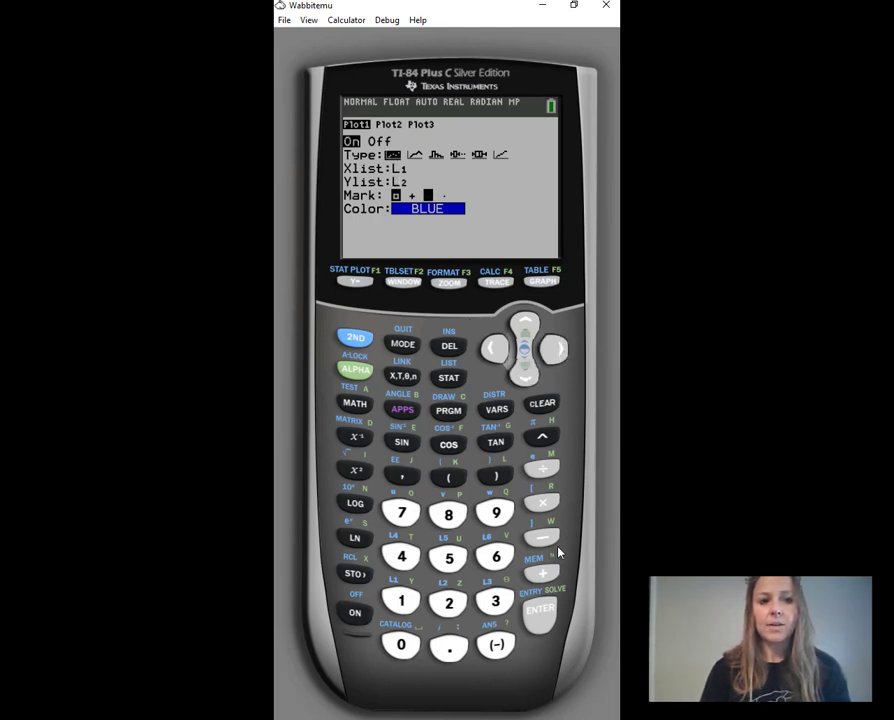
left_click(541, 615)
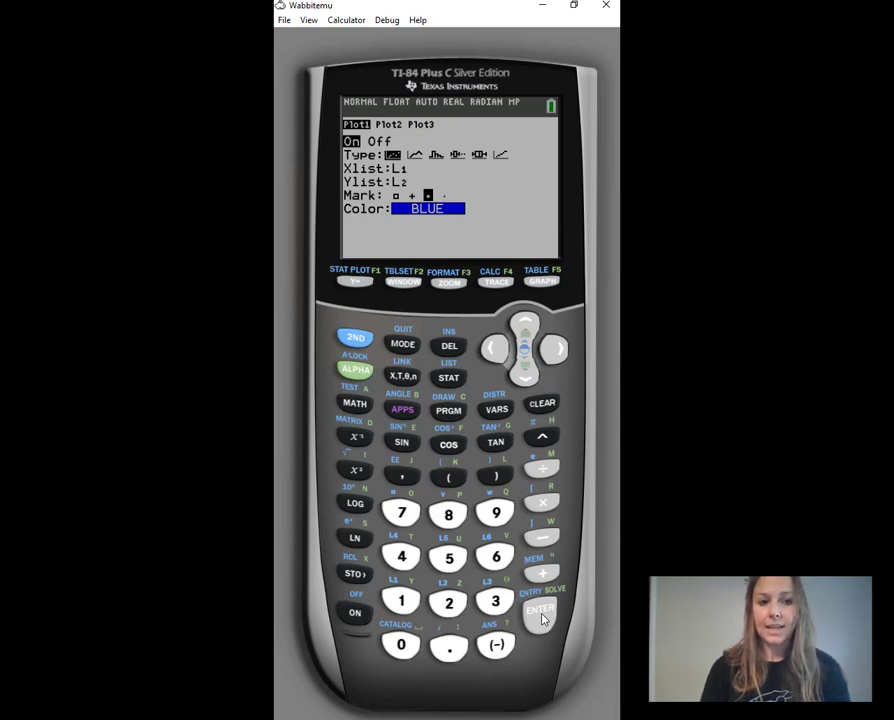
Open the graph window settings and set both Xmin and Ymin to 0
left_click(401, 283)
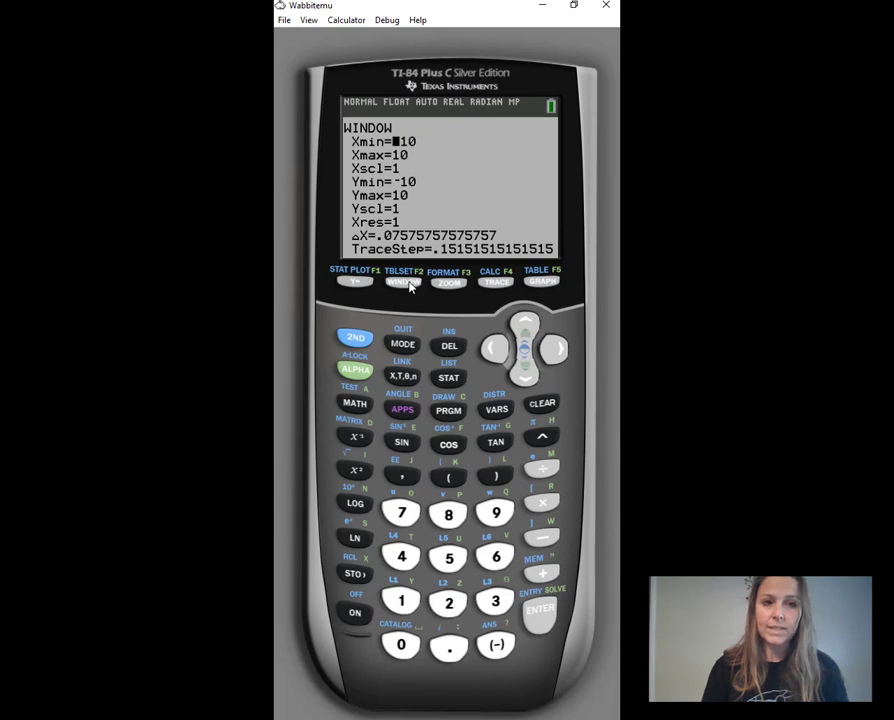
type("0")
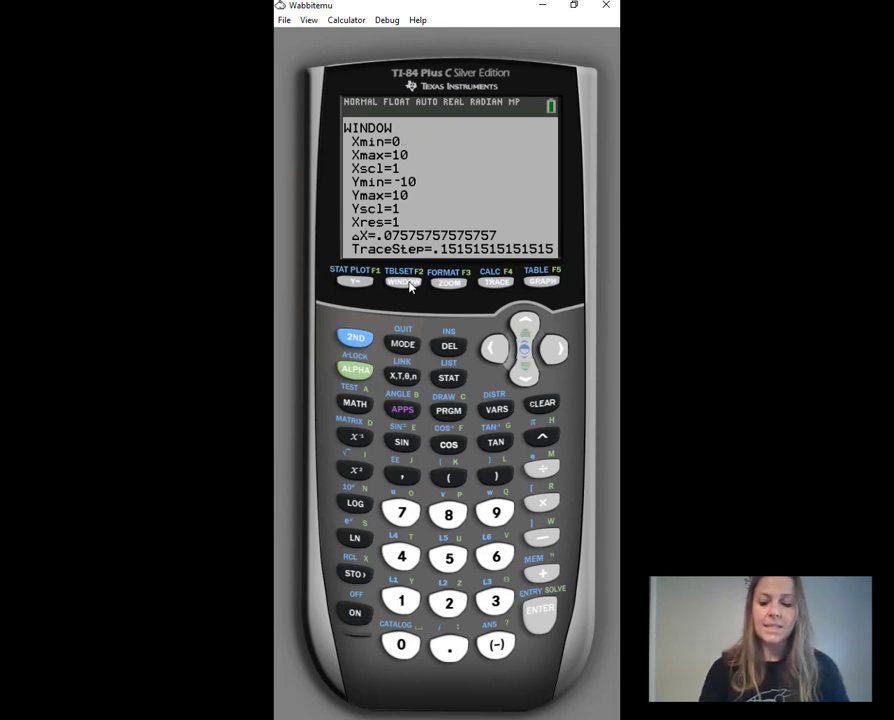
key("Down")
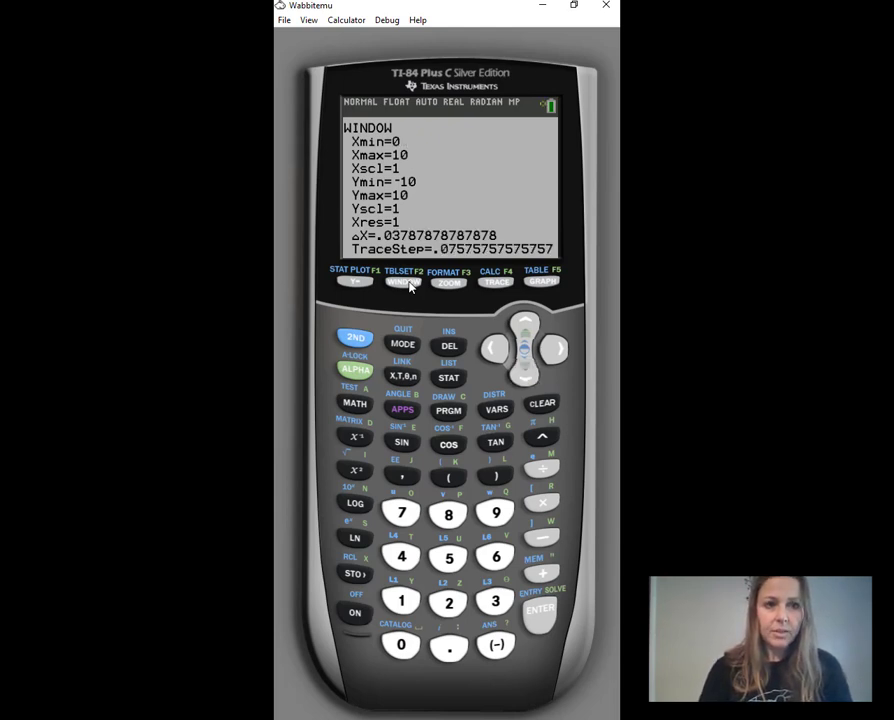
key("Down")
key("Down")
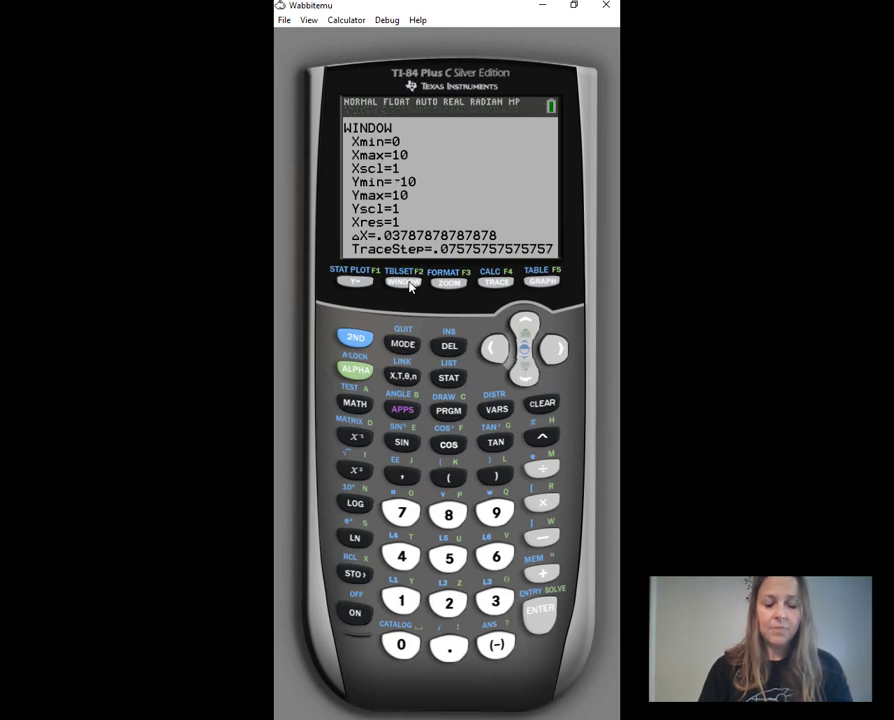
type("0")
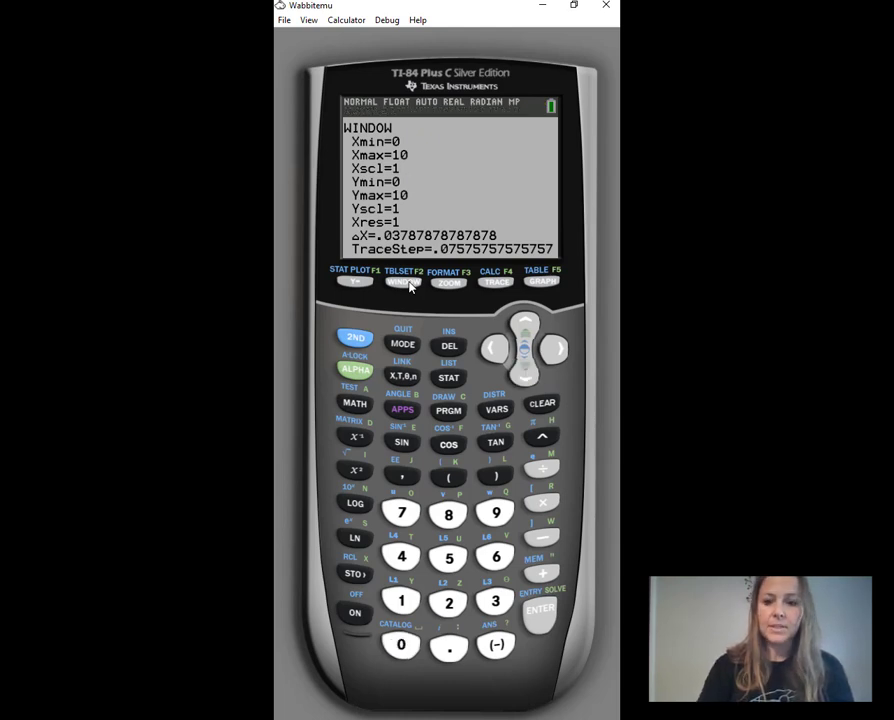
Set the window's Ymax to 70 and Yscl to 5, and display the scatter plot
key("Down")
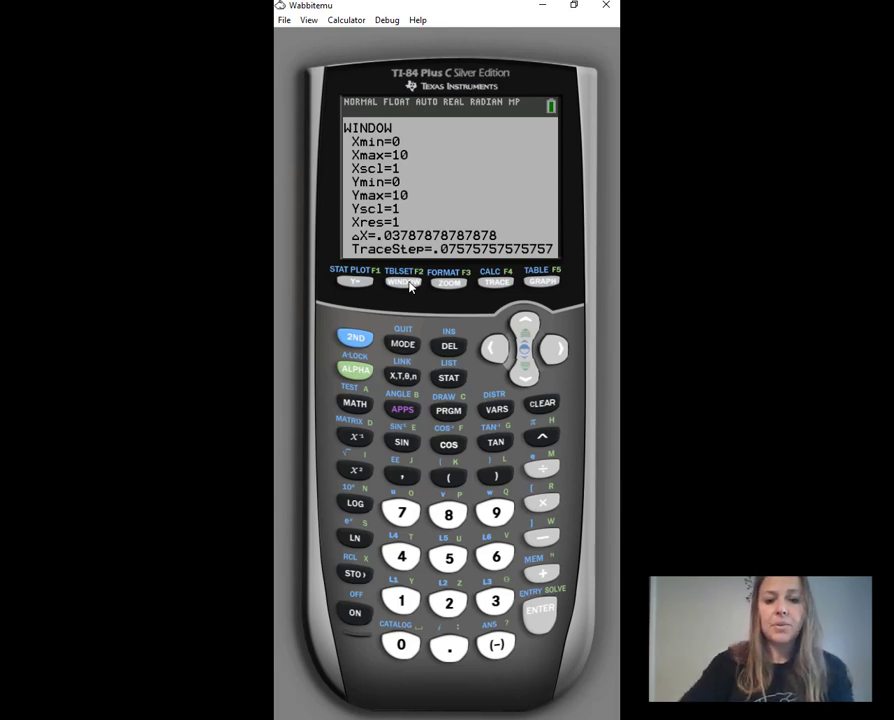
type("70")
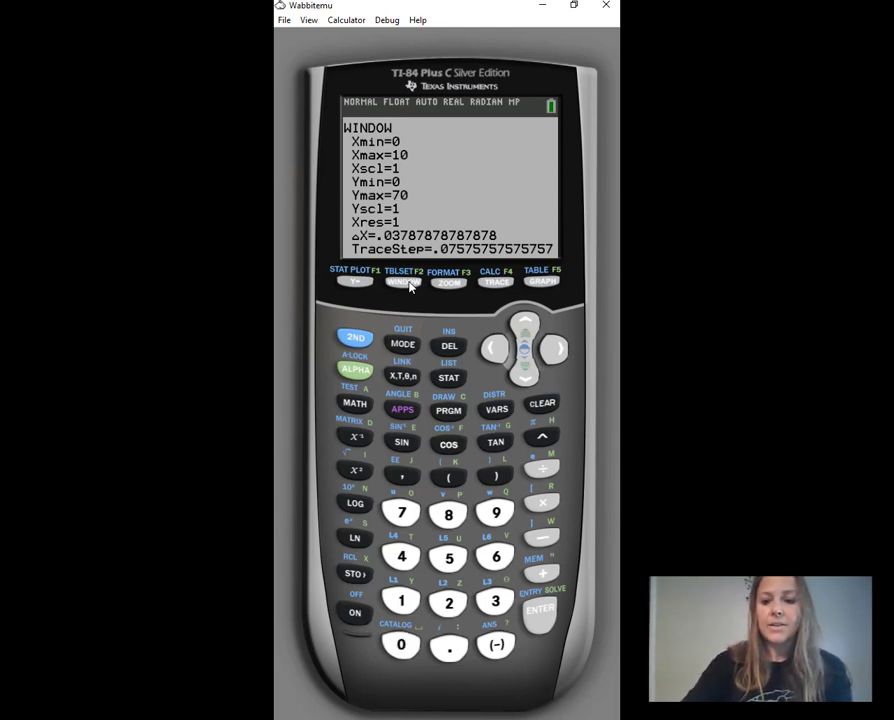
key("Down")
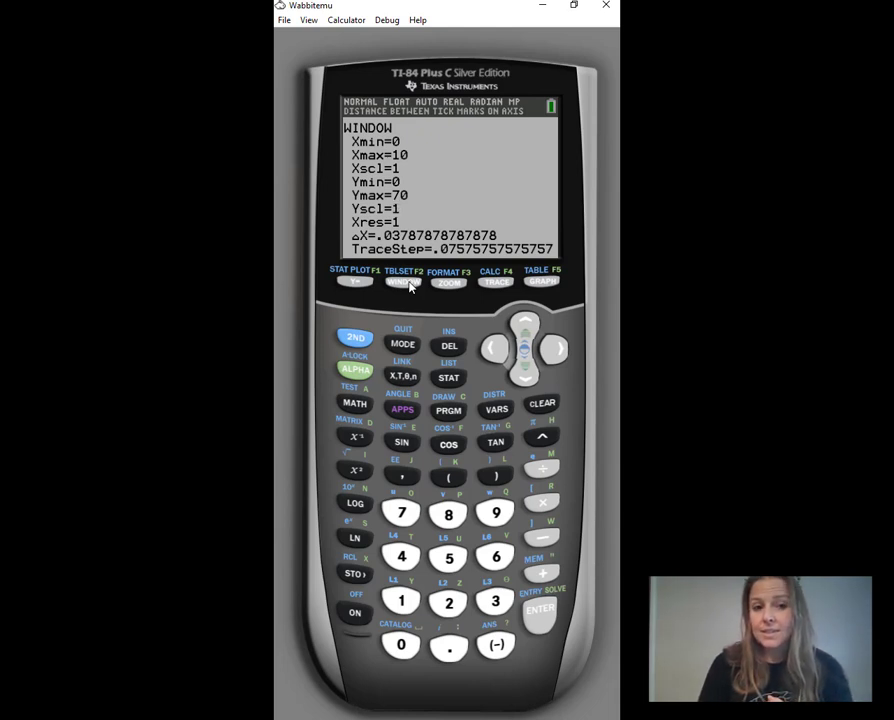
type("5")
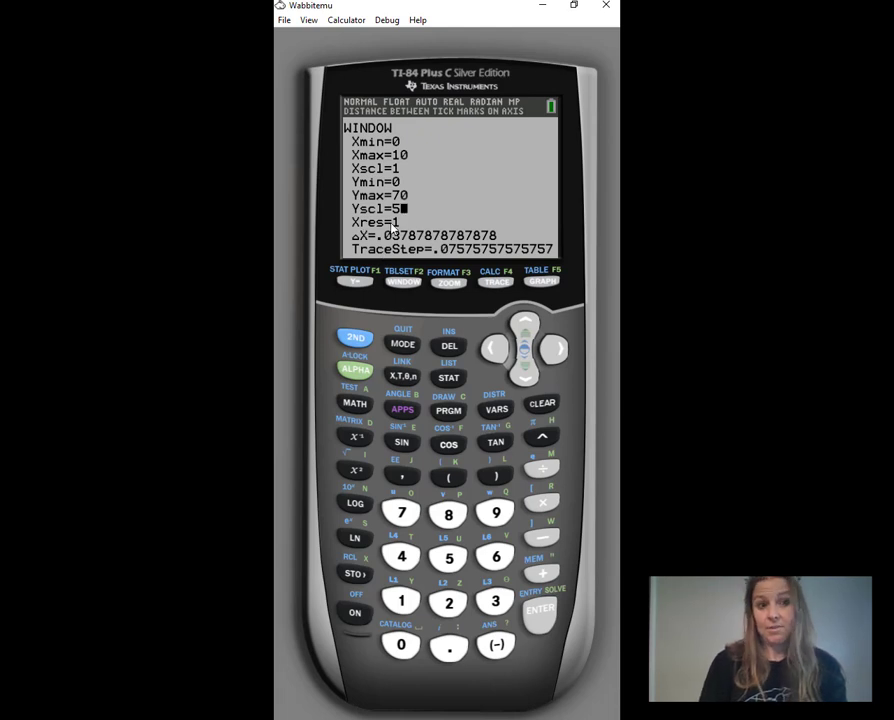
left_click(543, 286)
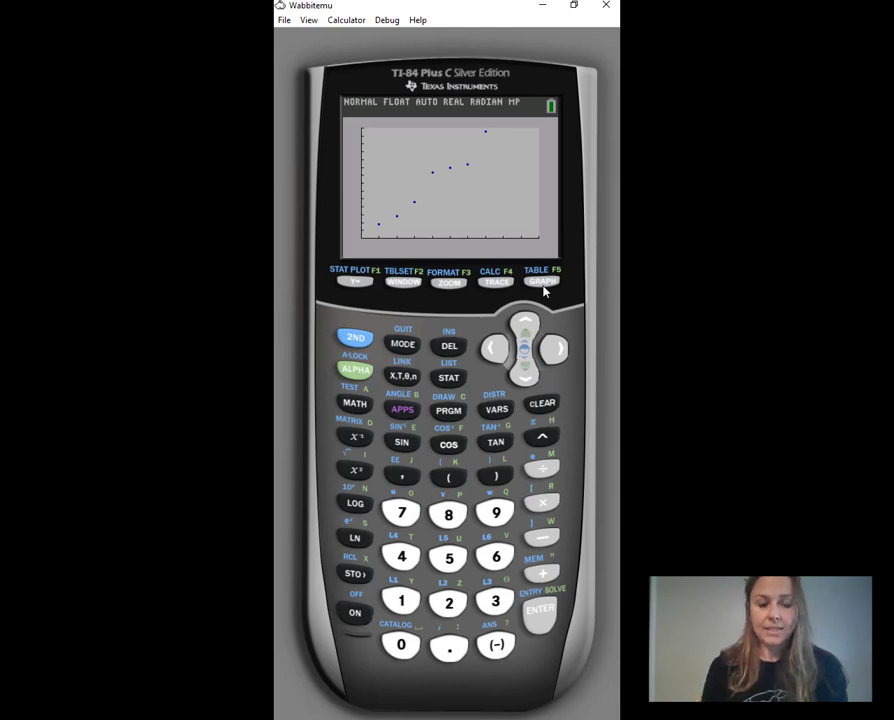
Calculate the linear regression LinReg(ax+b) with L1 as Xlist and L2 as Ylist, leaving FreqList and Store RegEQ empty
left_click(449, 379)
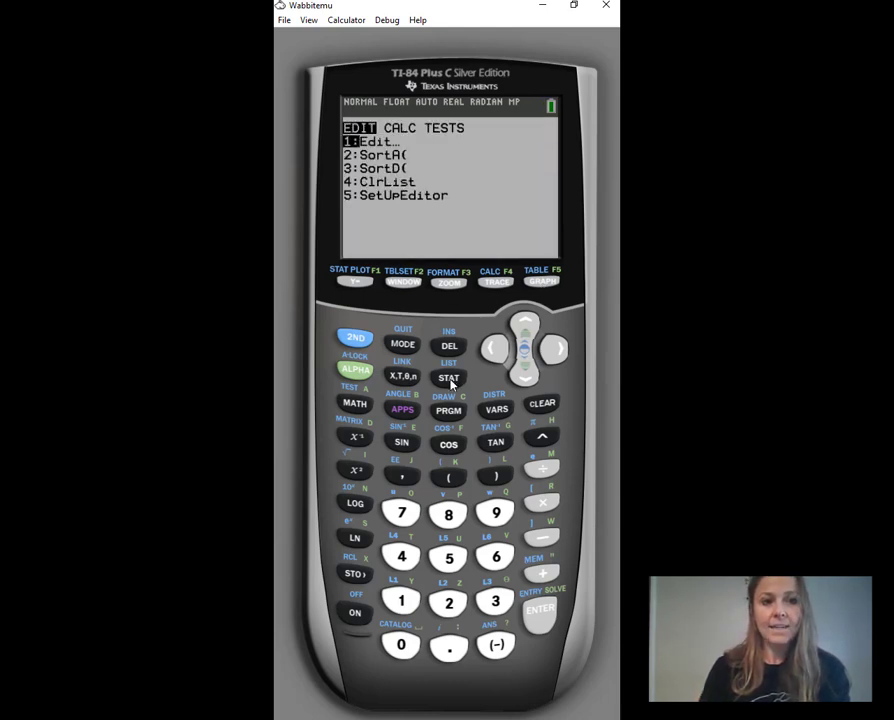
left_click(553, 350)
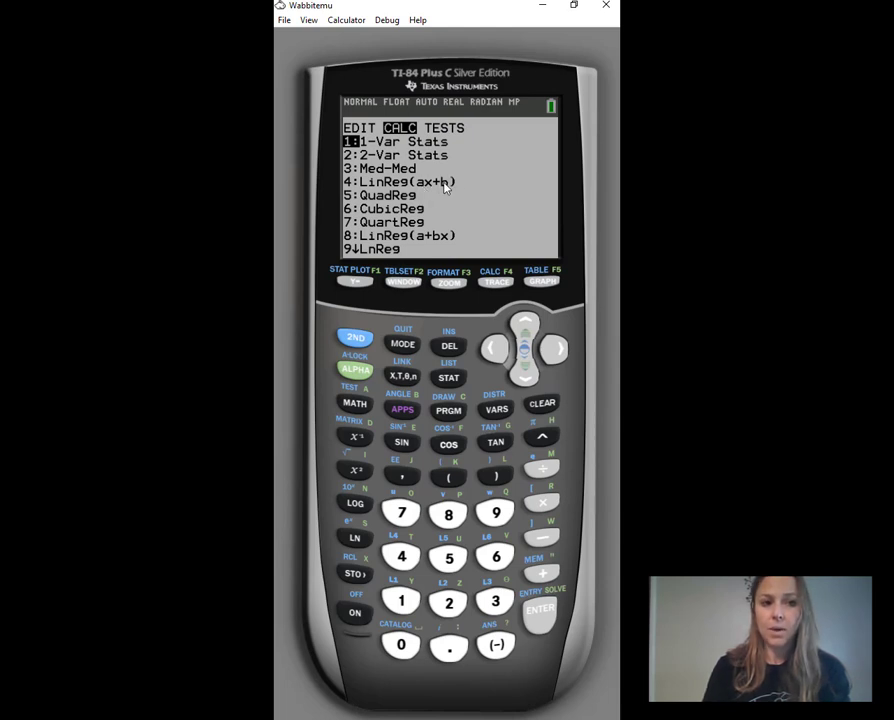
left_click(400, 553)
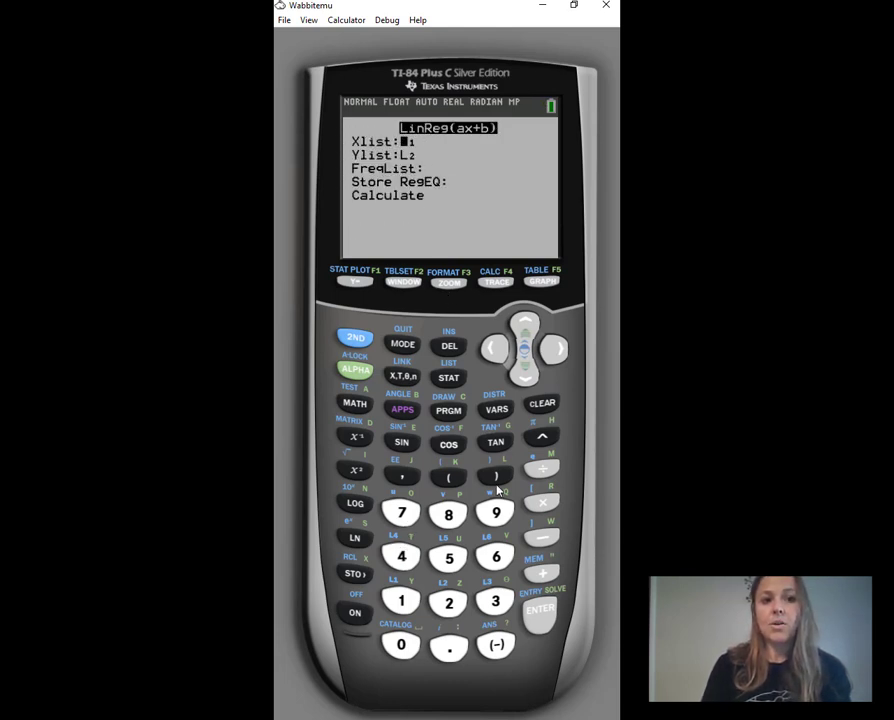
left_click(541, 612)
left_click(541, 612)
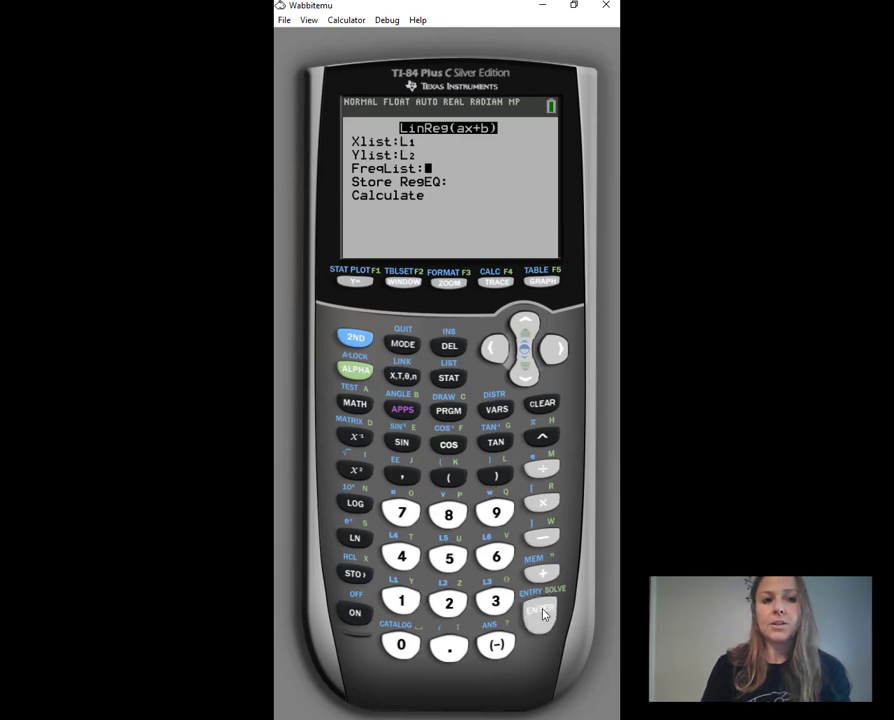
left_click(541, 612)
left_click(541, 612)
left_click(541, 612)
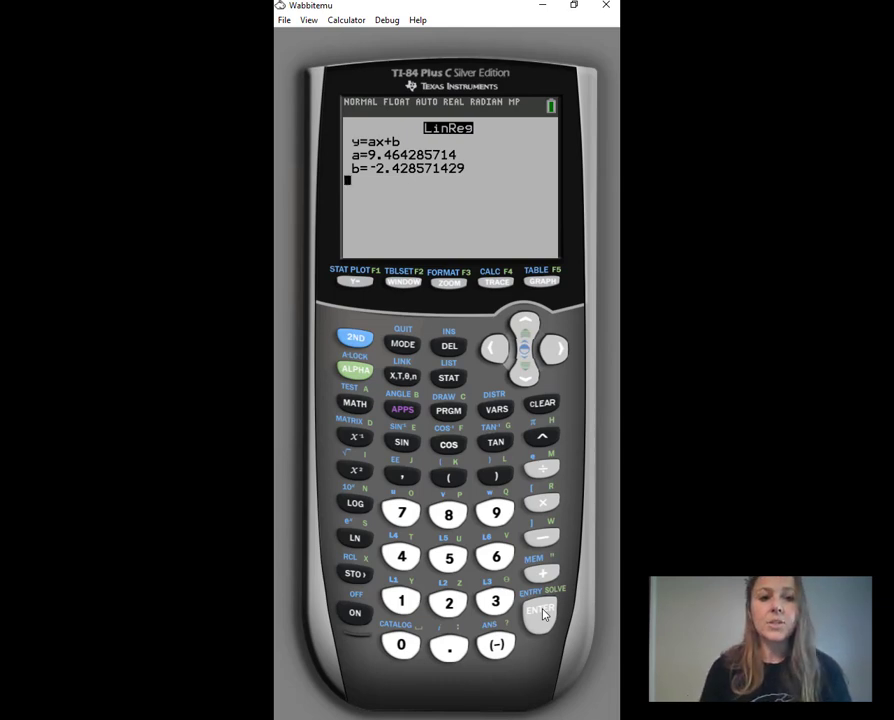
Enter the regression line 9.46X-2.43 as function Y1 and graph it over the scatter plot
left_click(356, 287)
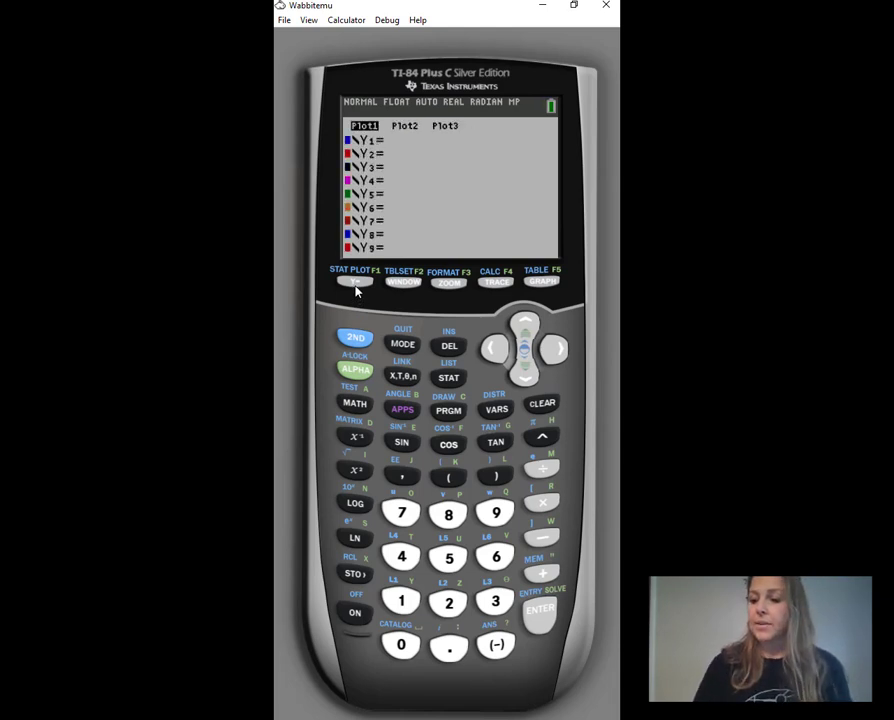
type("9")
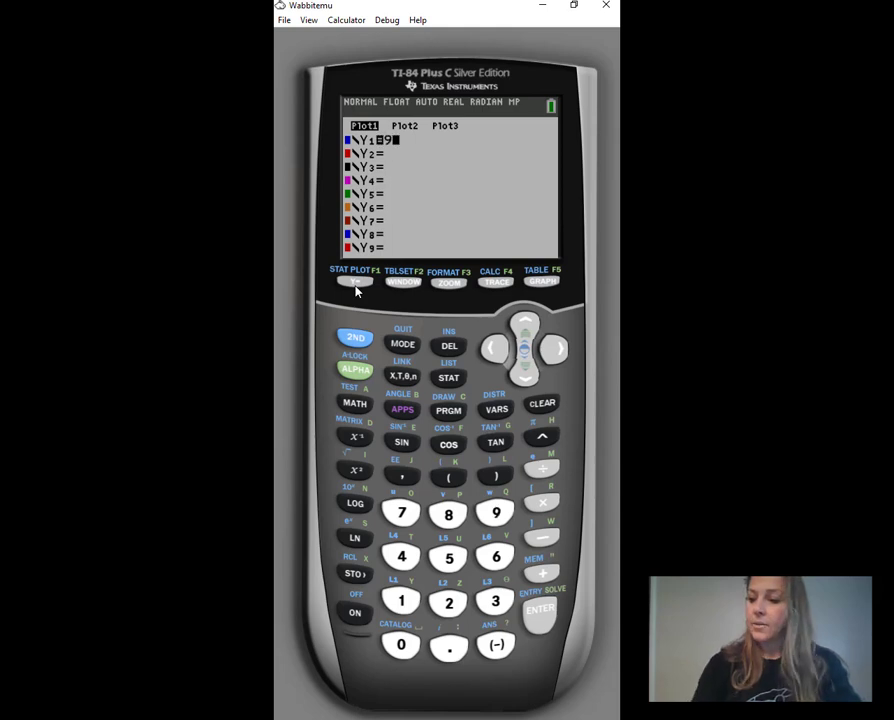
type(".46")
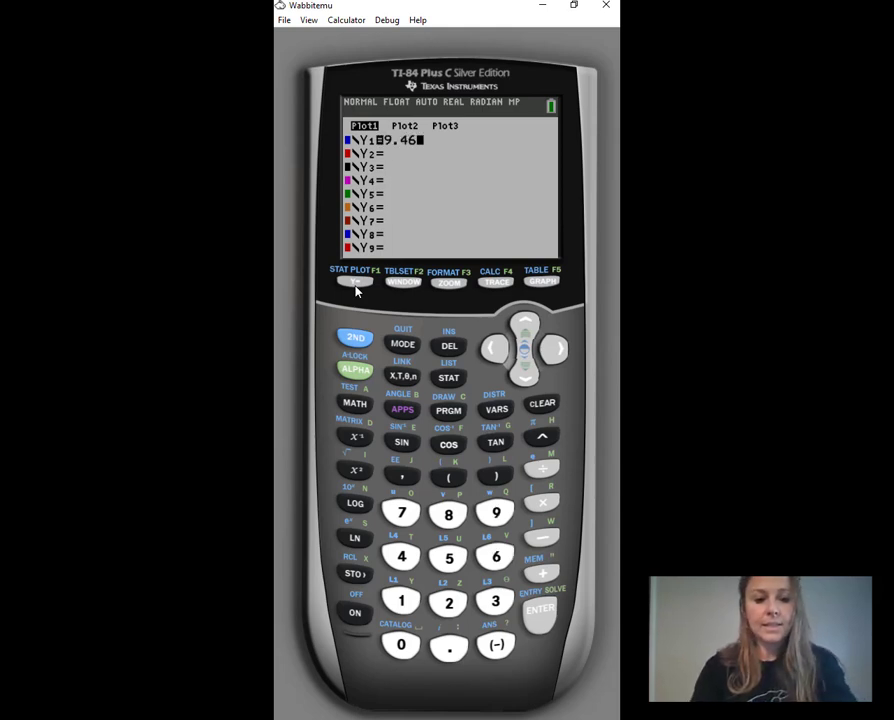
left_click(404, 382)
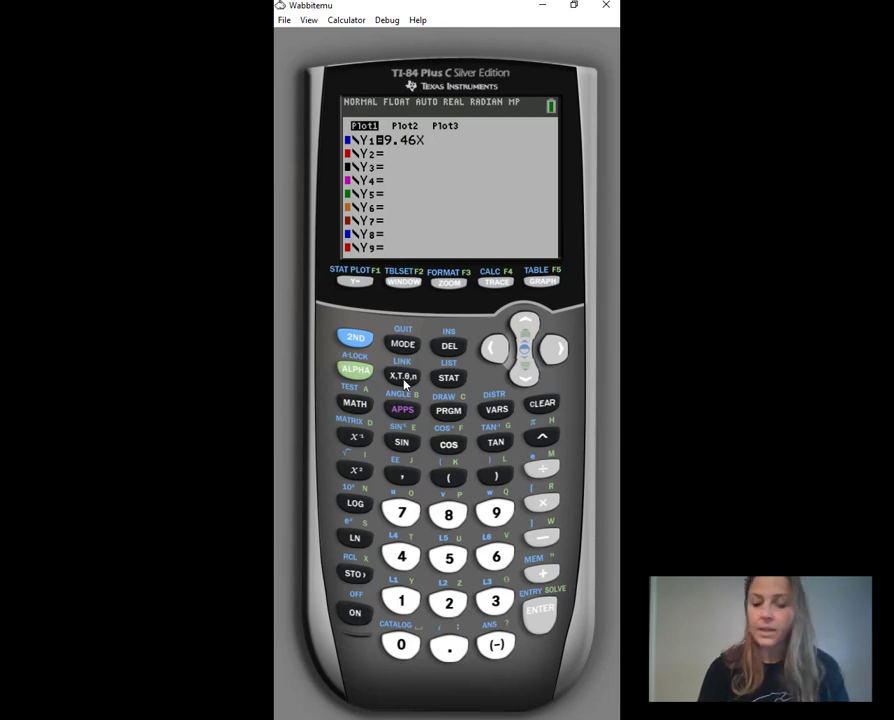
left_click(556, 533)
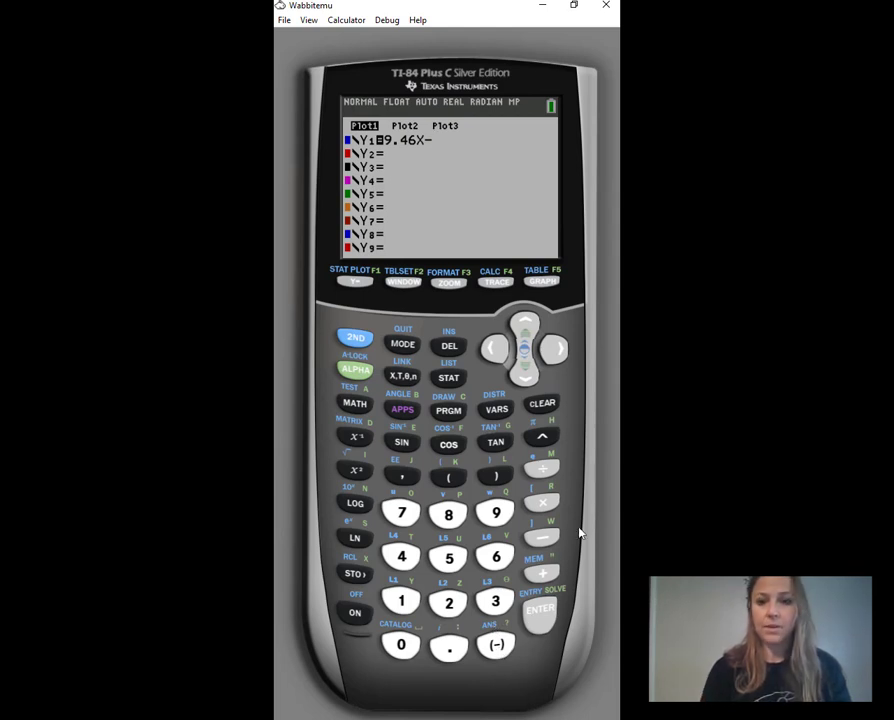
left_click(449, 601)
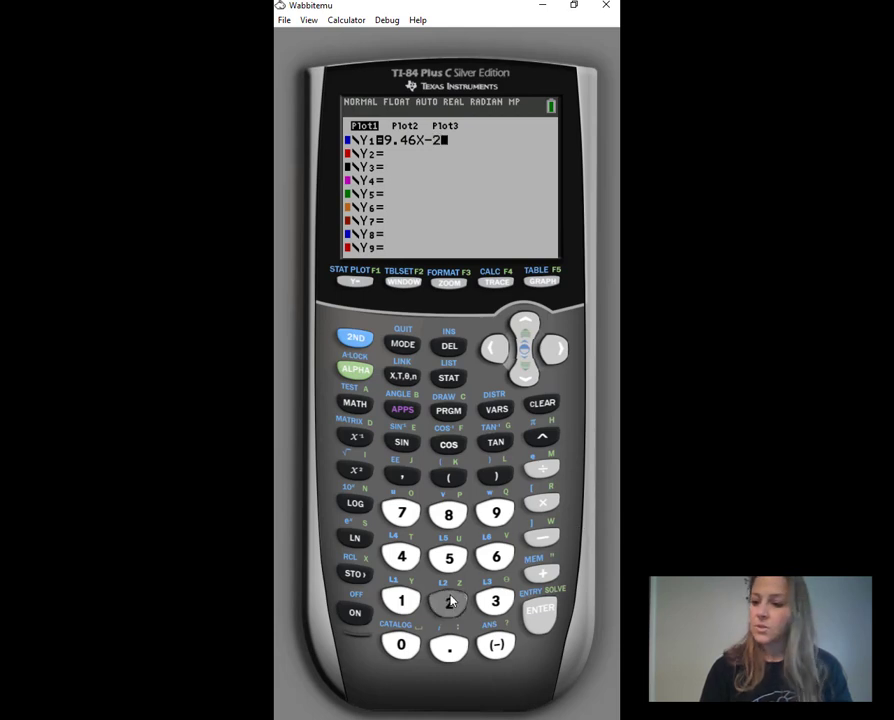
left_click(450, 650)
key("4")
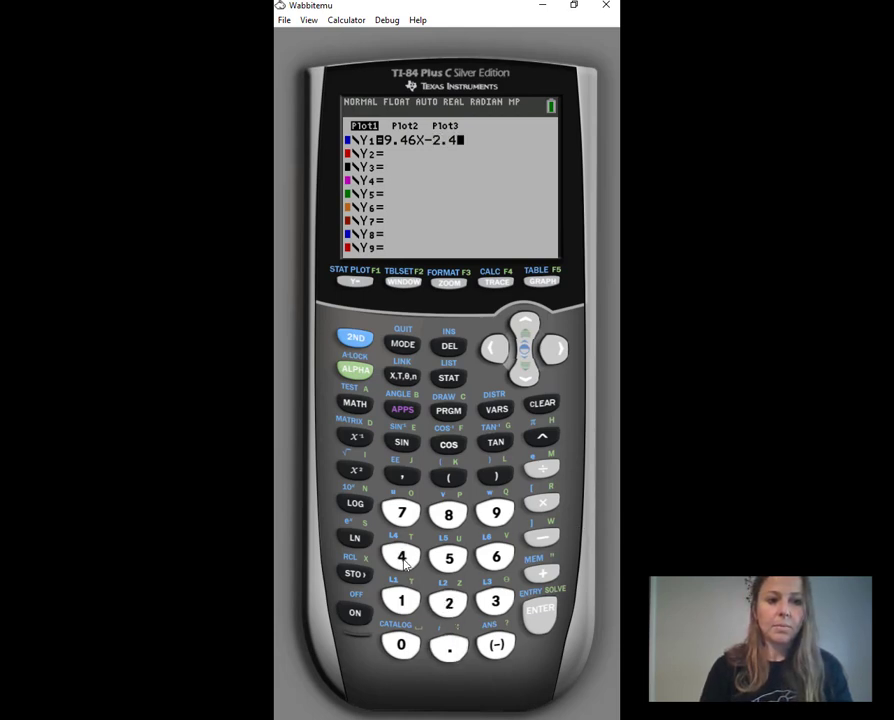
left_click(496, 603)
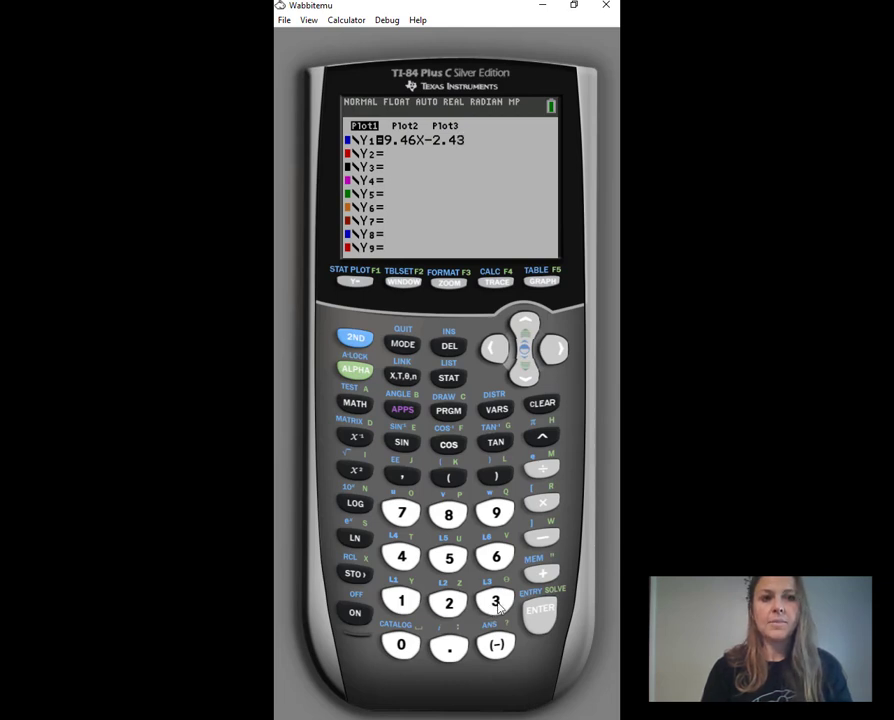
left_click(542, 282)
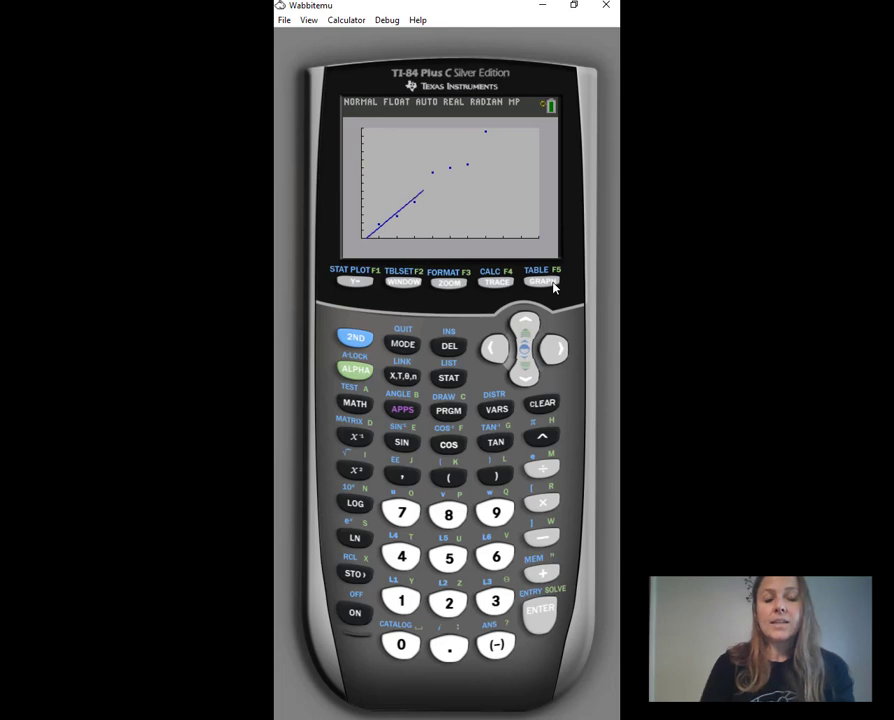